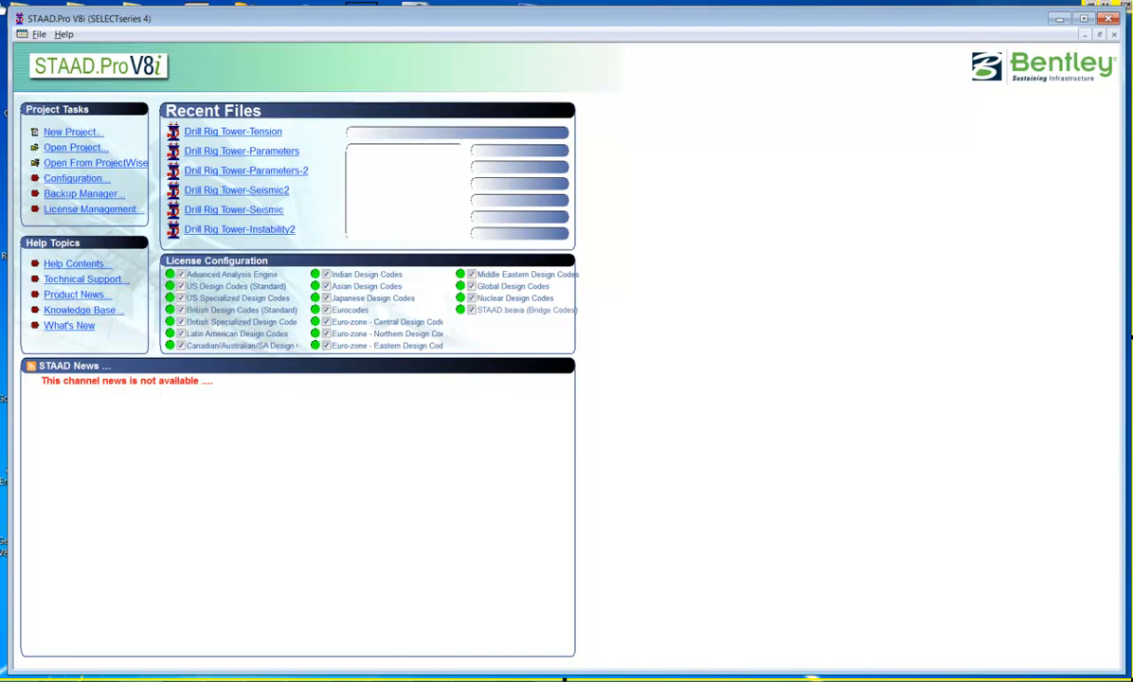
Switch to the Blackboard Collaborate window, show the Smiley Face feedback option, review the chat messages and move the window away
left_click_drag(10, 10, 6, 6)
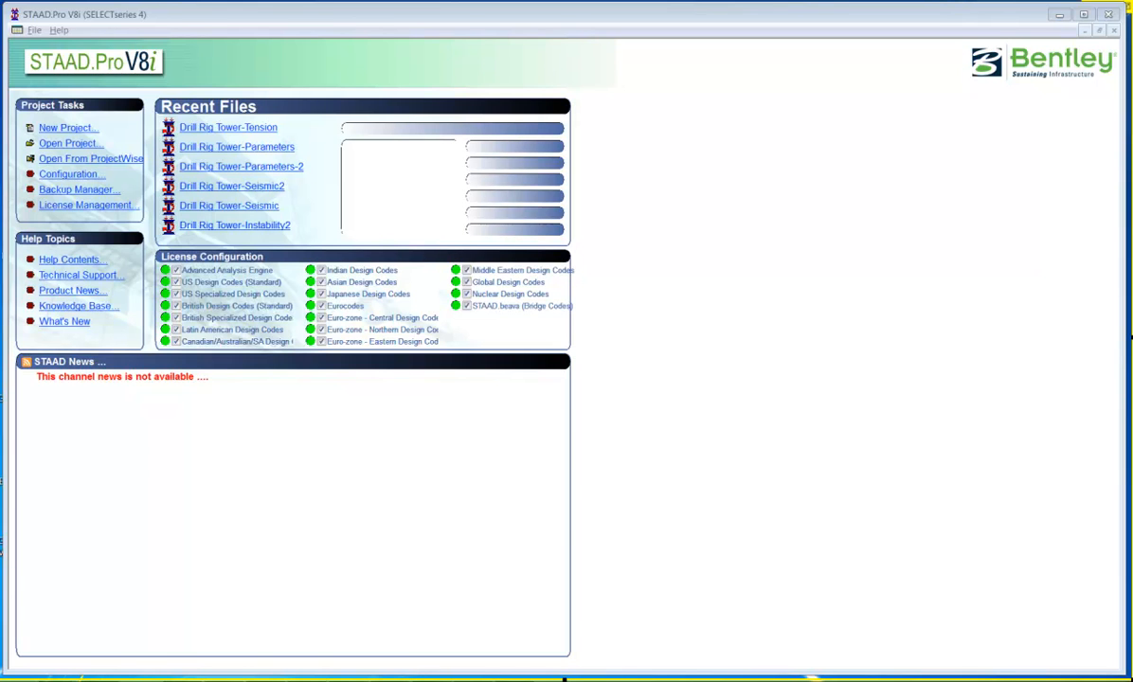
left_click_drag(1128, 83, 611, 60)
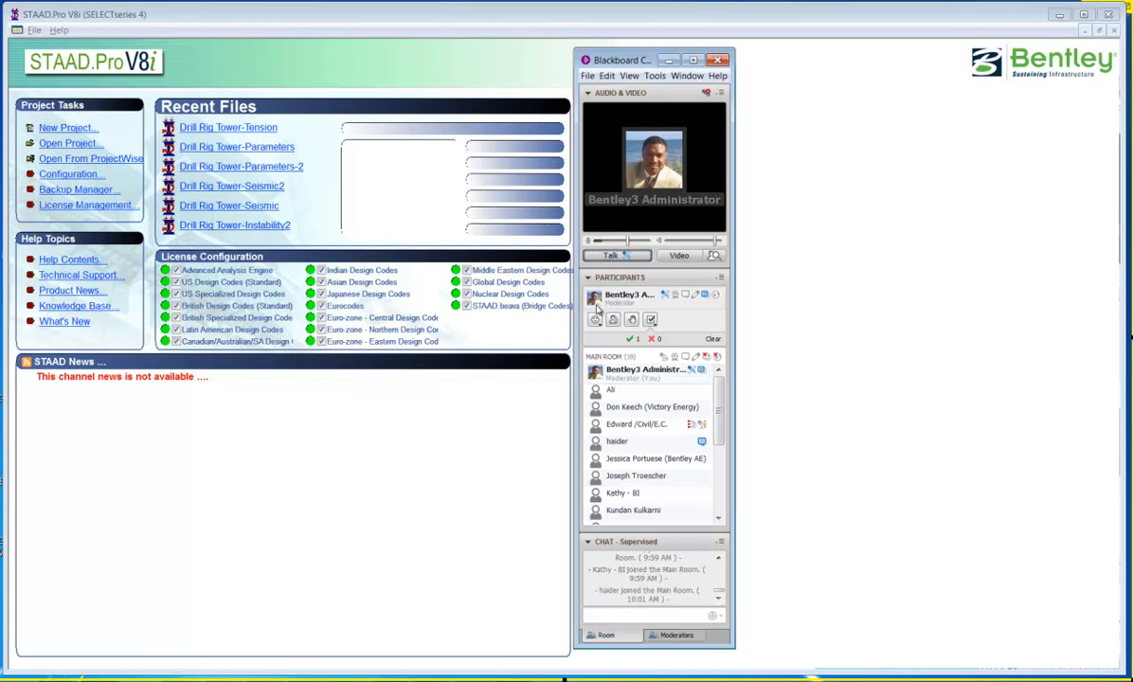
left_click(597, 323)
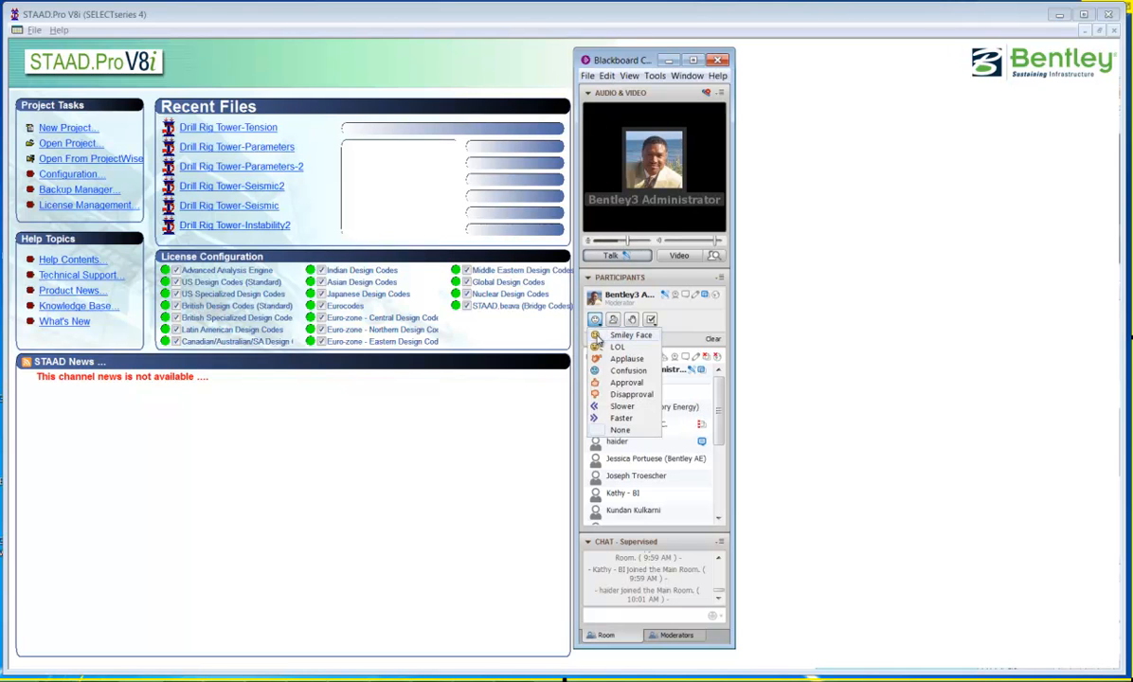
left_click(598, 337)
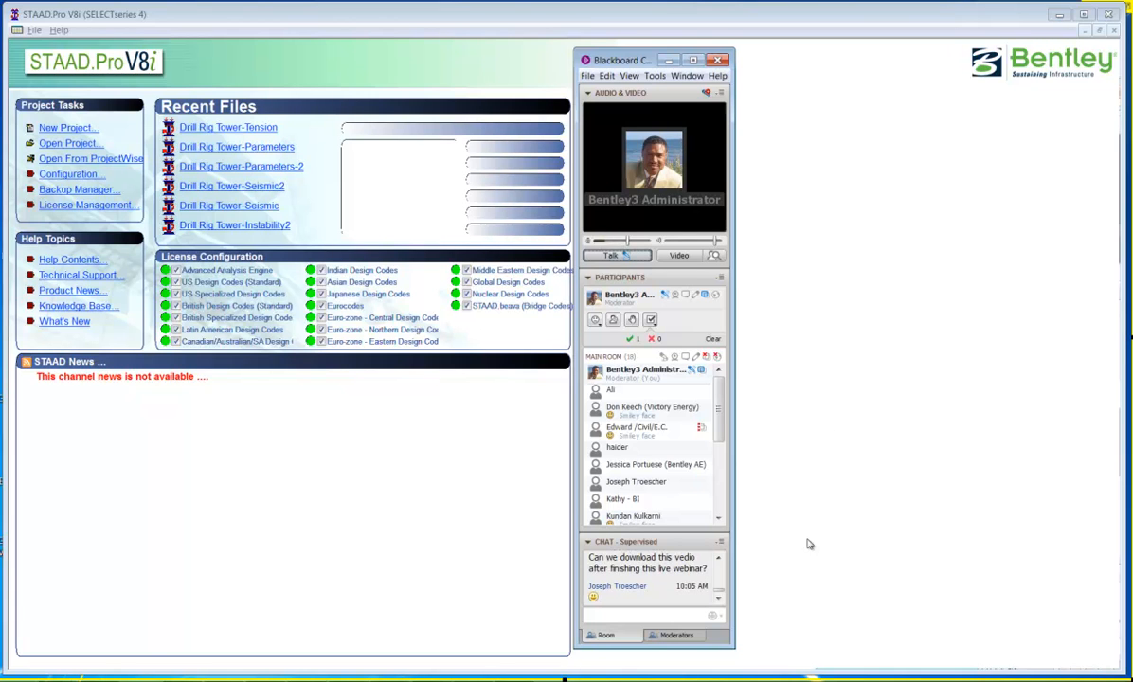
left_click(719, 561)
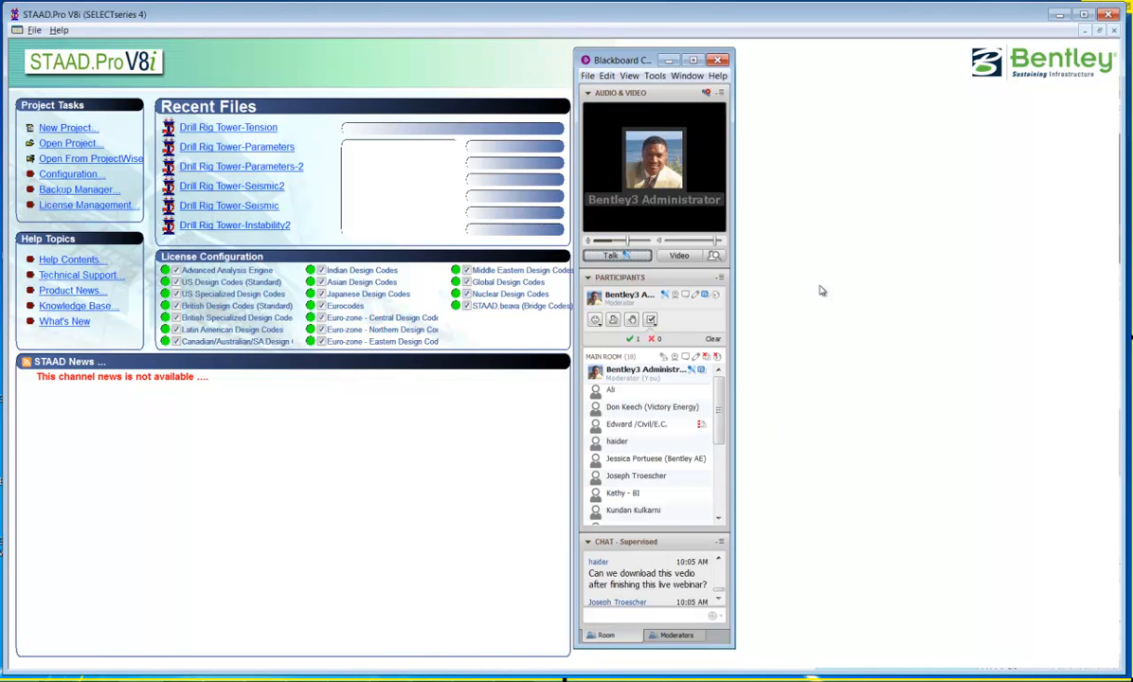
left_click_drag(635, 61, 1132, 114)
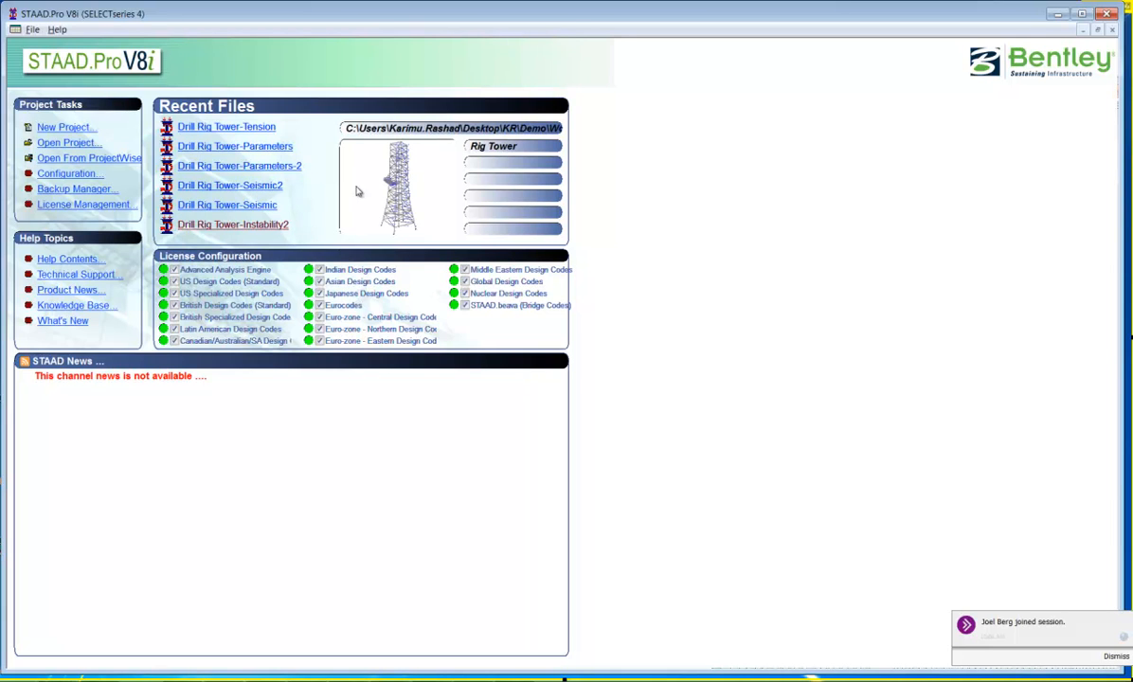
Open Drill Rig Tower-Instability.std from the Instability folder inside the STAAD folder
left_click(34, 29)
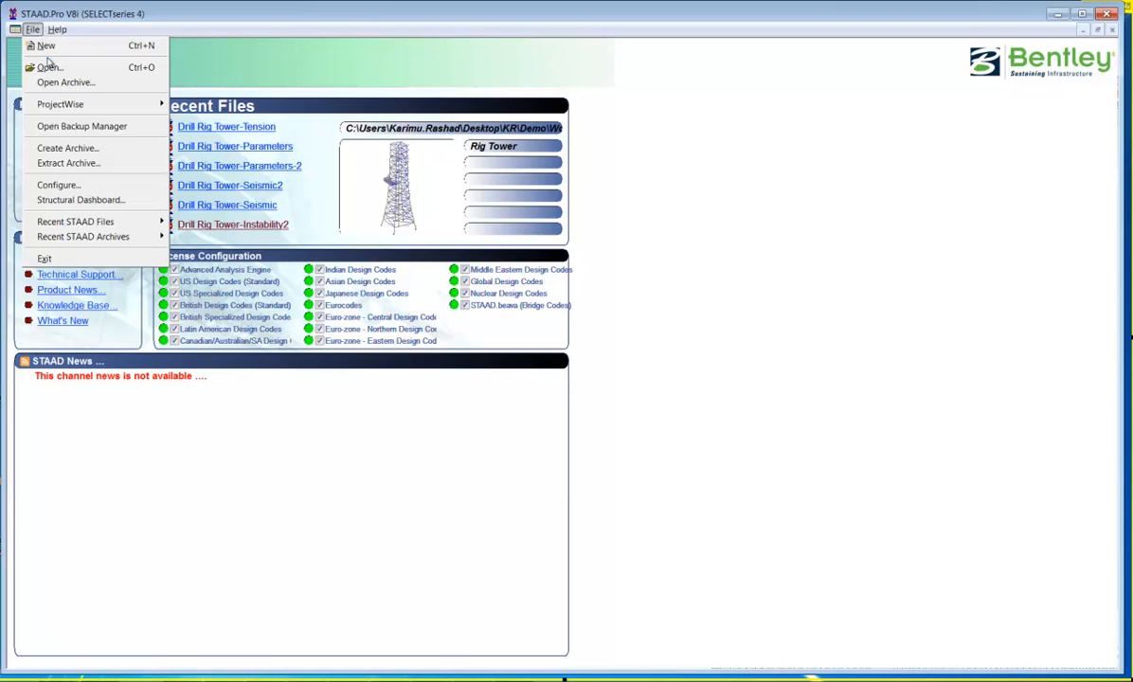
left_click(50, 68)
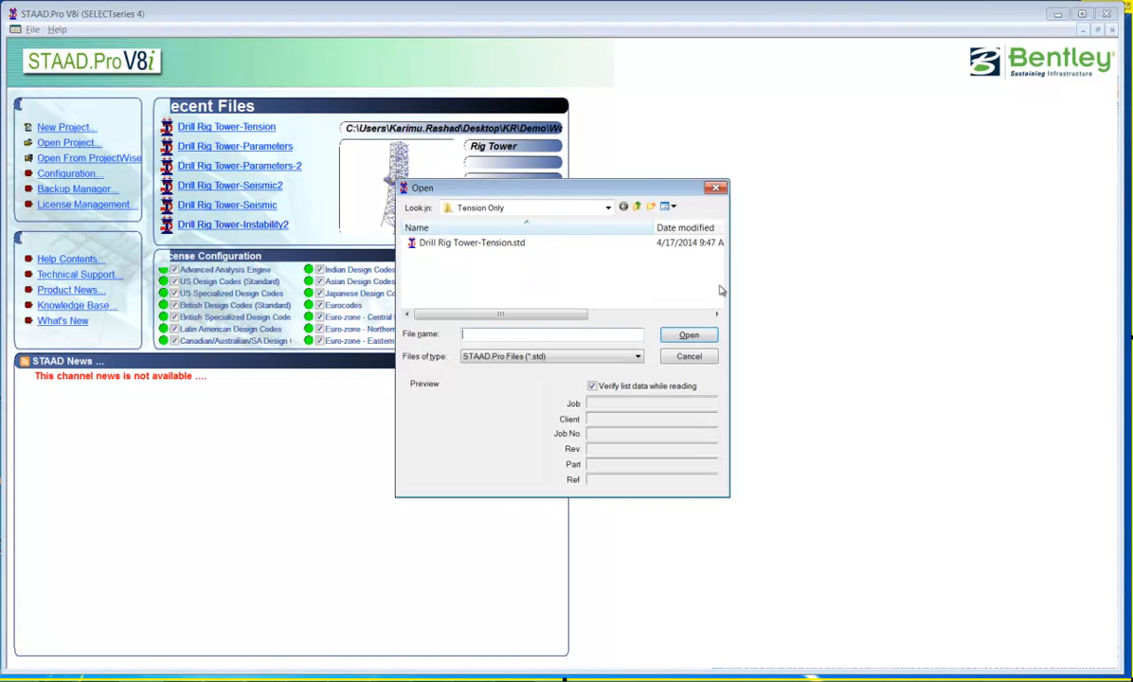
left_click(608, 208)
left_click(469, 458)
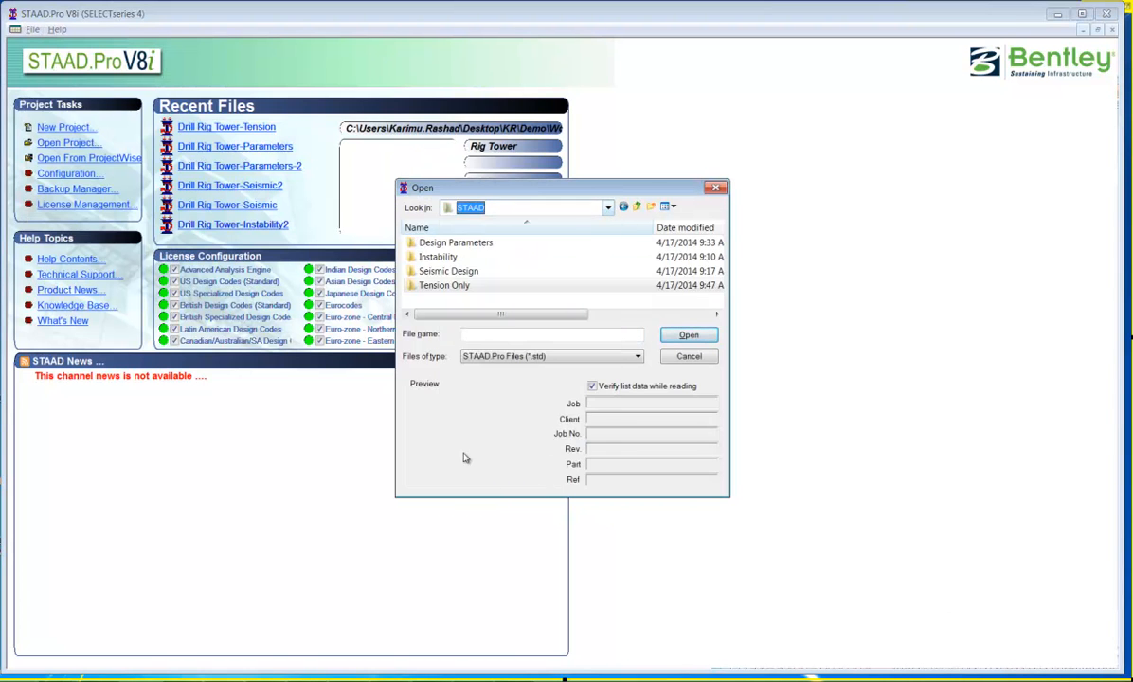
double_click(443, 257)
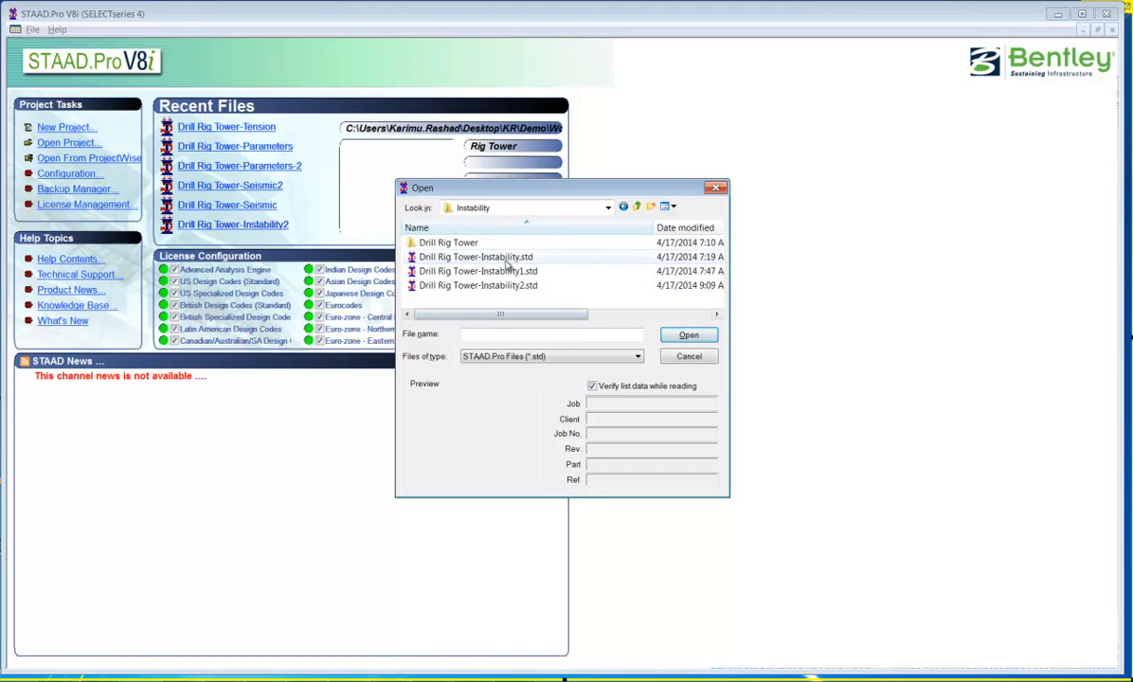
left_click(507, 258)
left_click(688, 336)
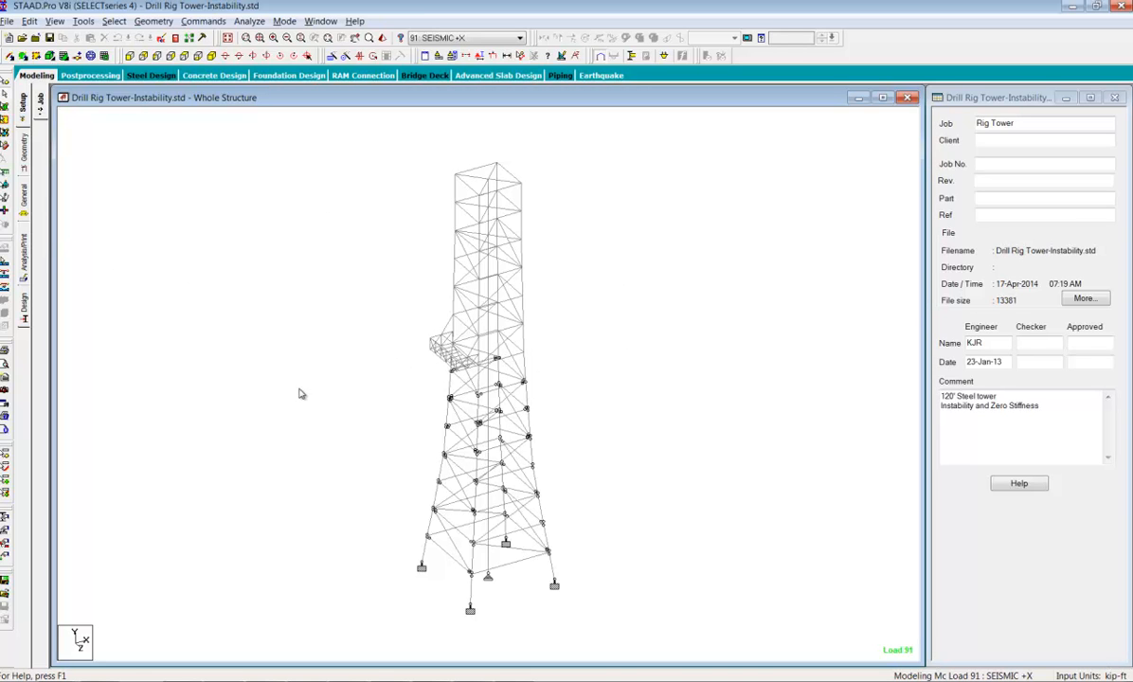
Review the section properties from HSST12X12X0.375 through HSSP14X0.5 by highlighting the tower members each one is assigned to
left_click(24, 201)
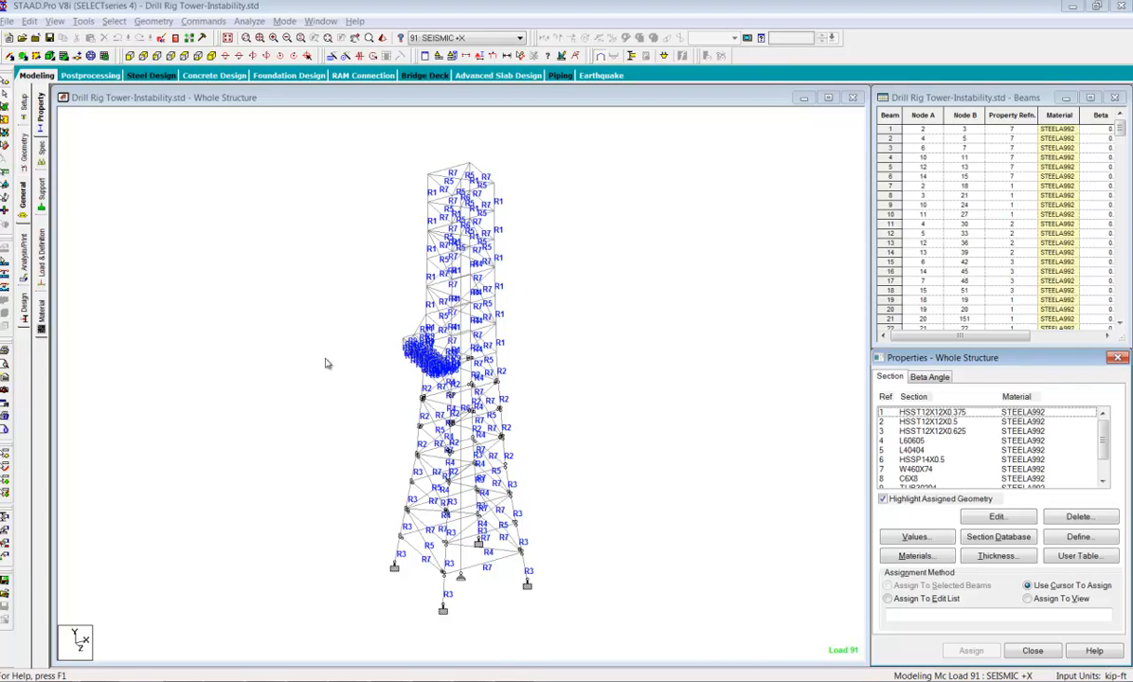
left_click(934, 422)
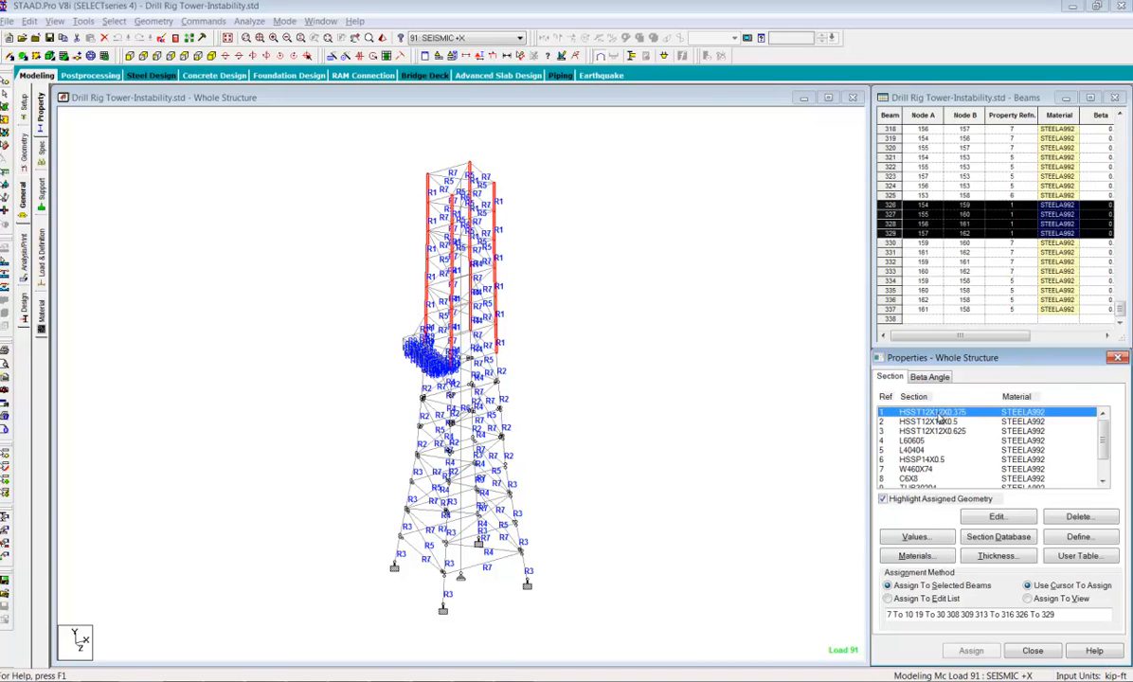
left_click(933, 431)
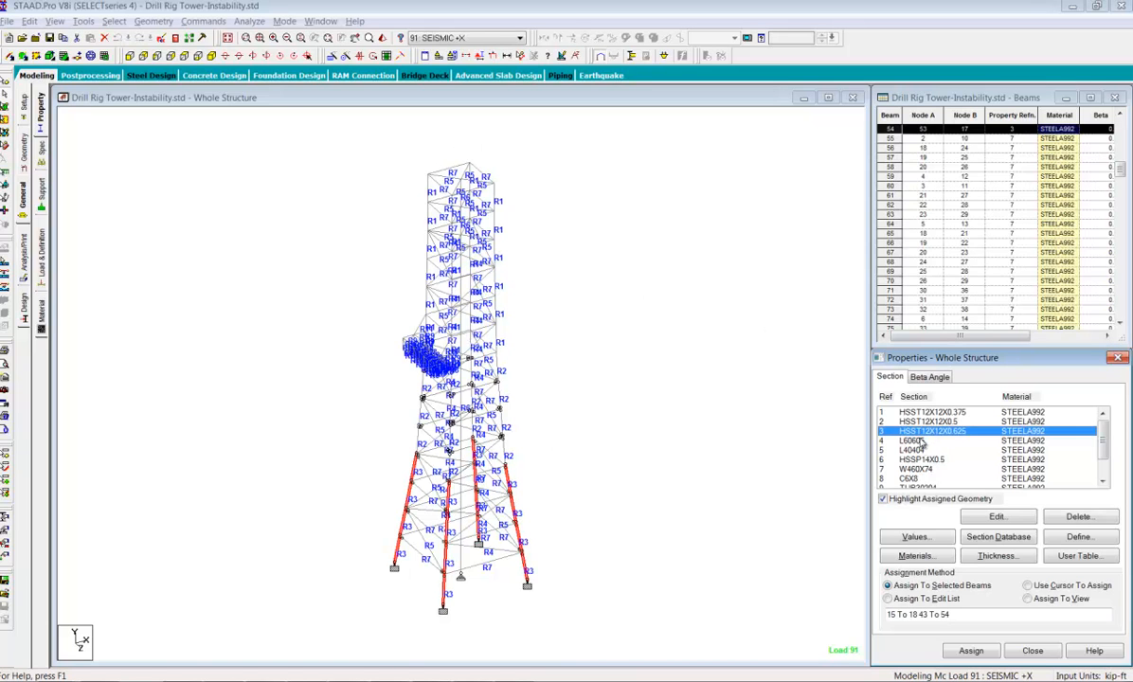
left_click(915, 442)
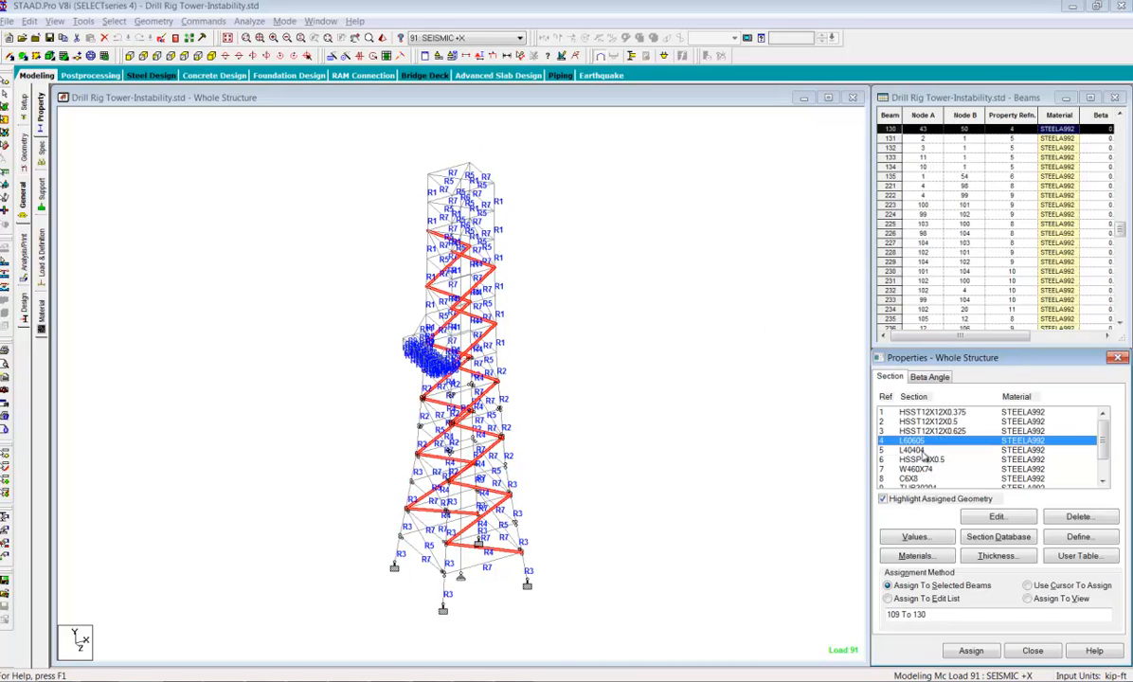
left_click(920, 451)
left_click(926, 460)
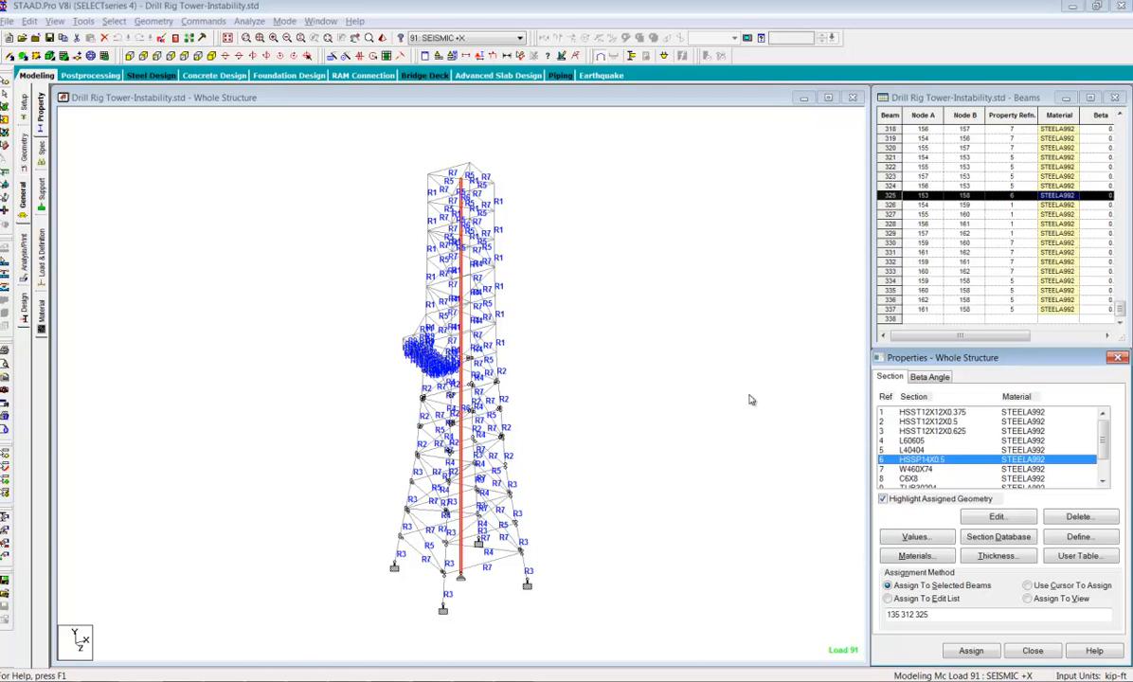
Review where the START MX MY MZ, END MX MY MZ and START MY MZ releases are assigned on the lower tower
left_click(41, 149)
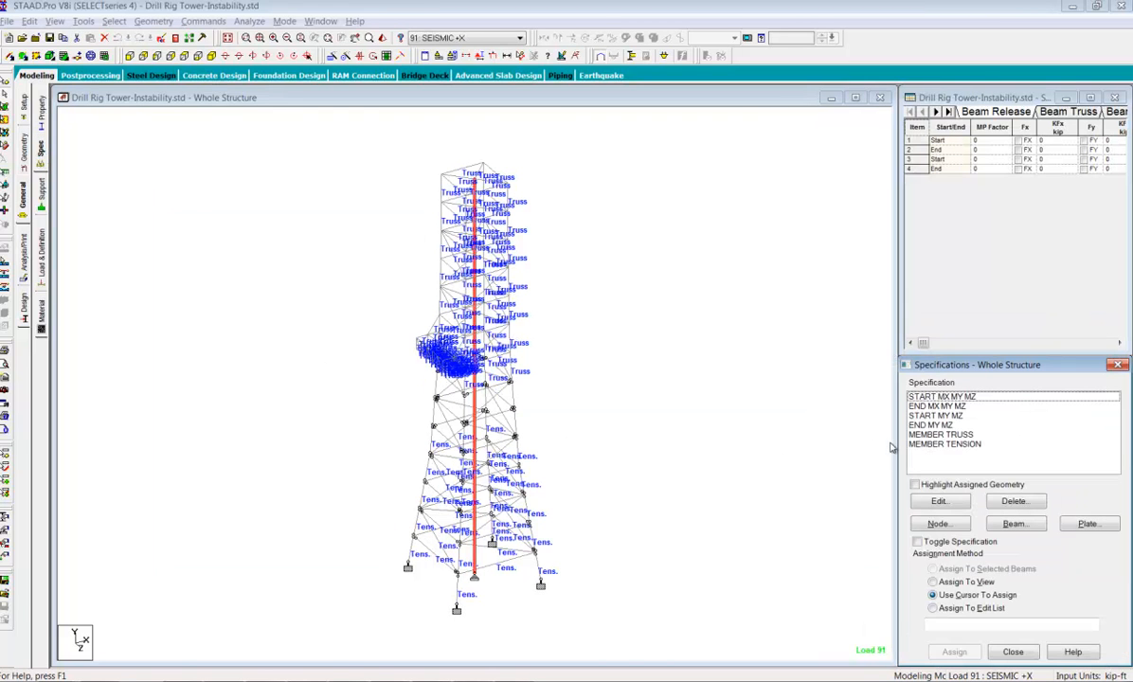
left_click(709, 440)
middle_click_drag(614, 457, 623, 441)
scroll(626, 443, "up", 2)
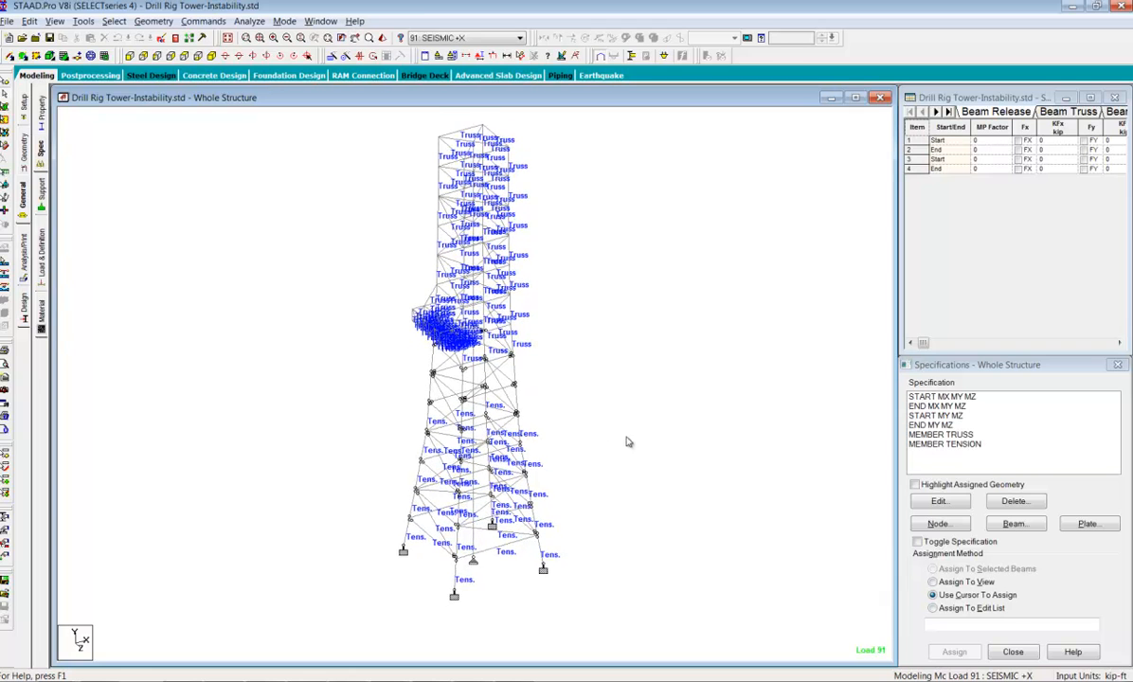
left_click(947, 398)
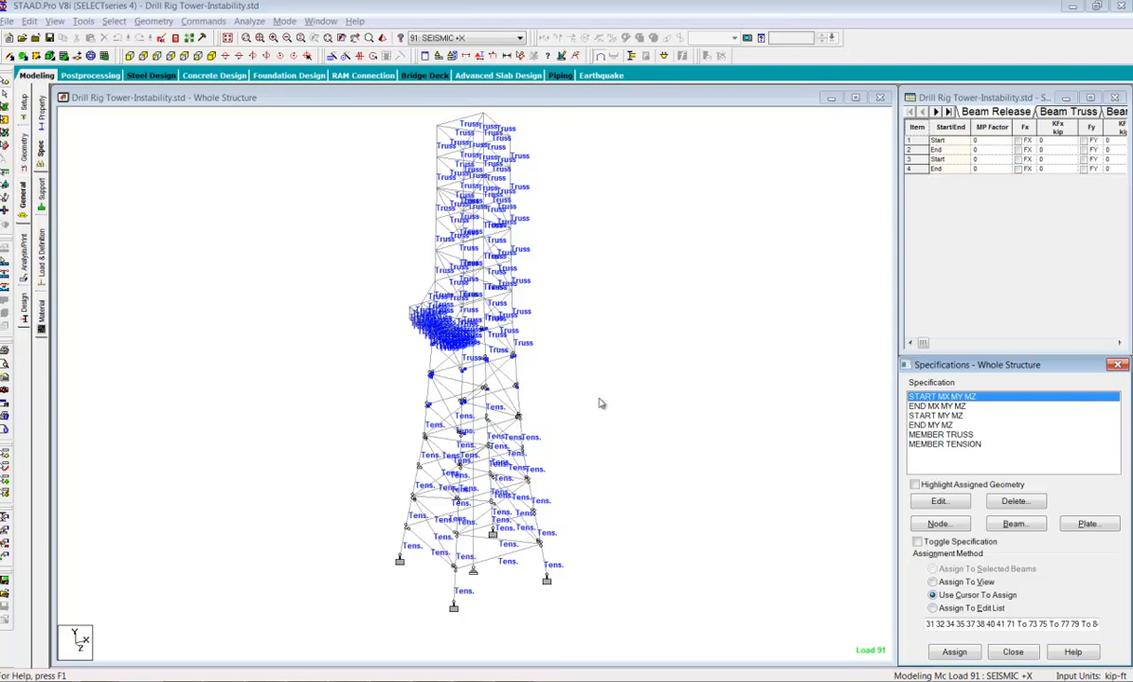
left_click(569, 390)
scroll(541, 402, "up", 2)
scroll(528, 412, "up", 4)
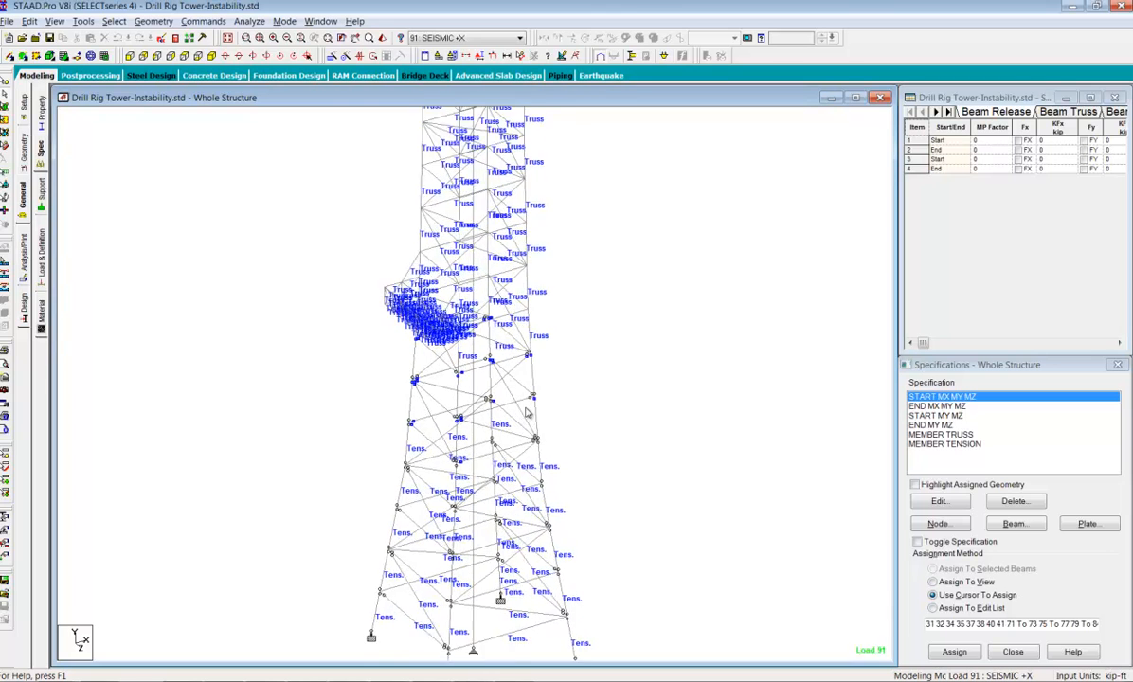
scroll(524, 426, "up", 1)
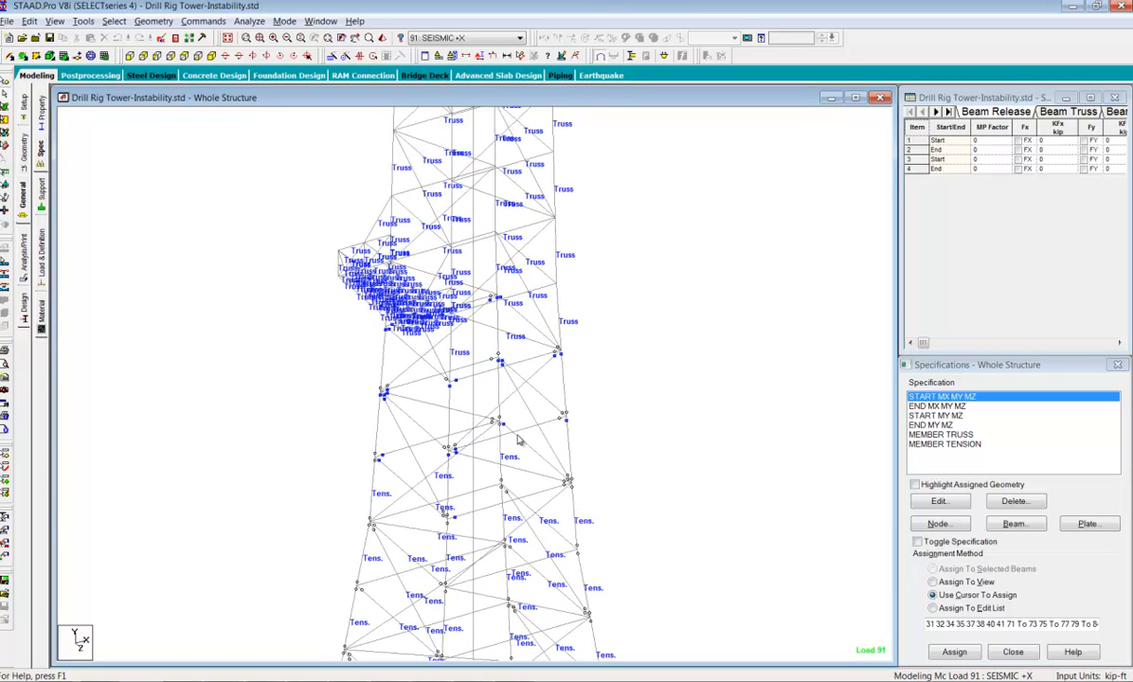
left_click(915, 406)
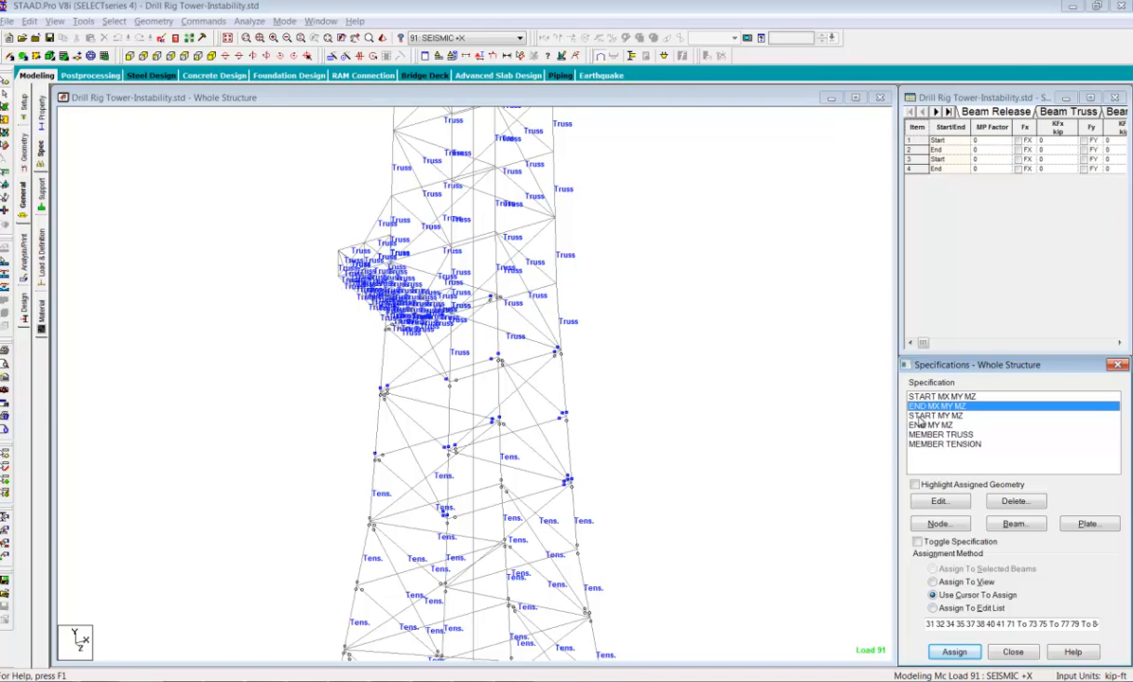
left_click(925, 416)
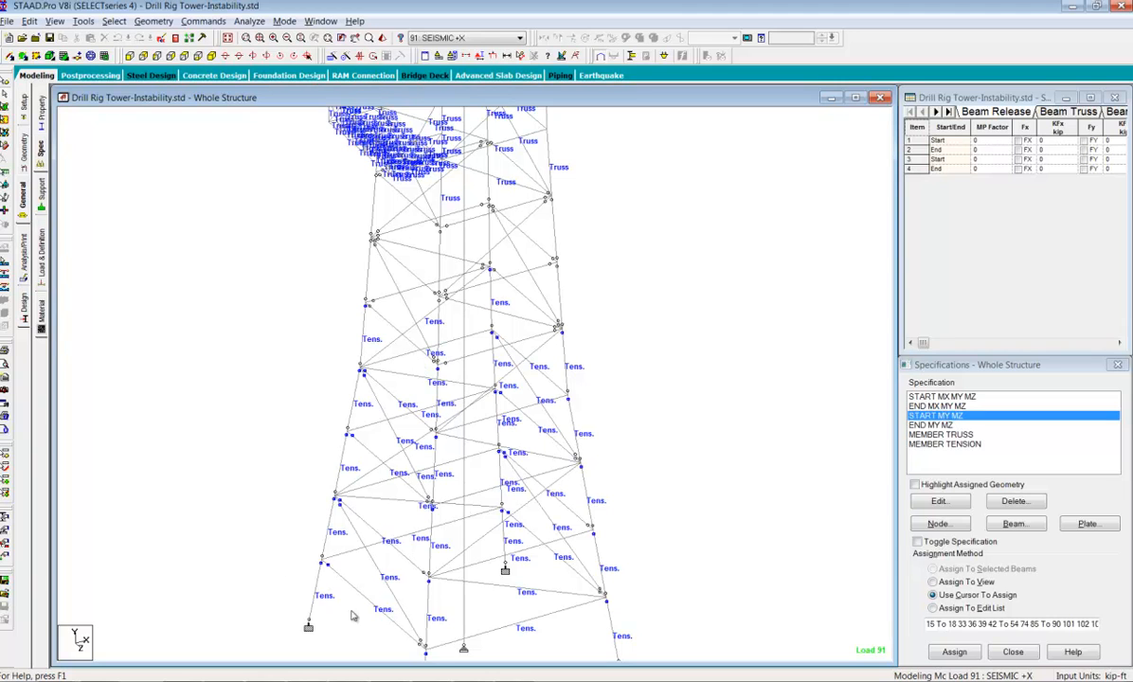
Turn on highlighting of assigned geometry and examine the members with the MEMBER TRUSS specification in the upper tower
left_click(942, 435)
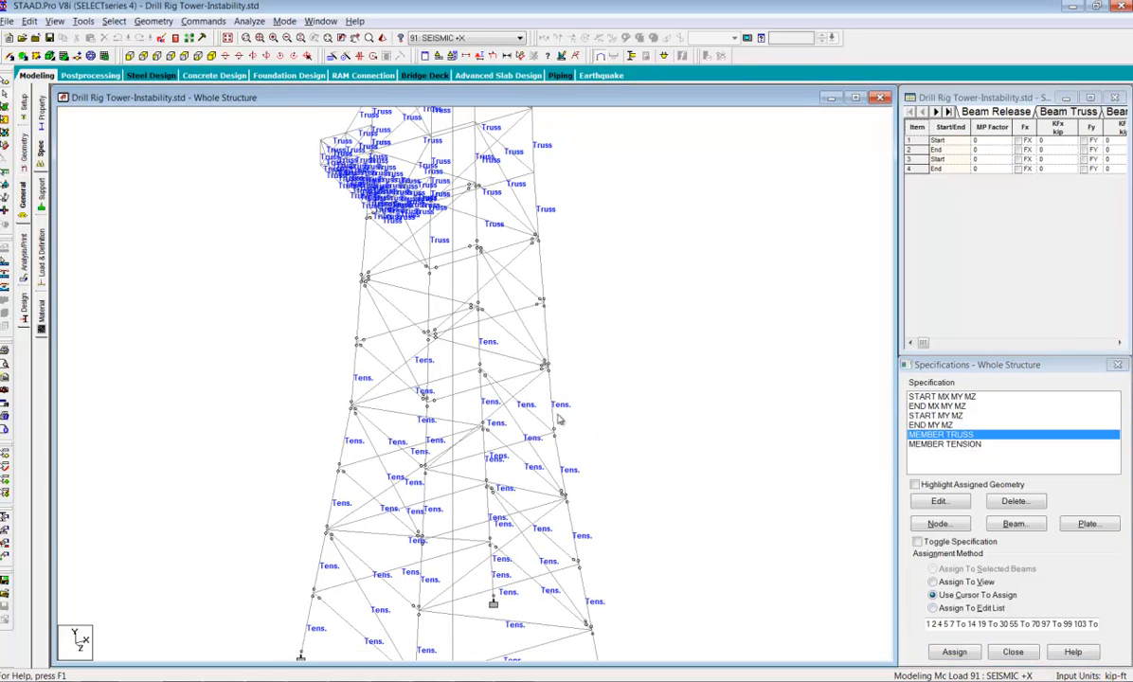
left_click(915, 486)
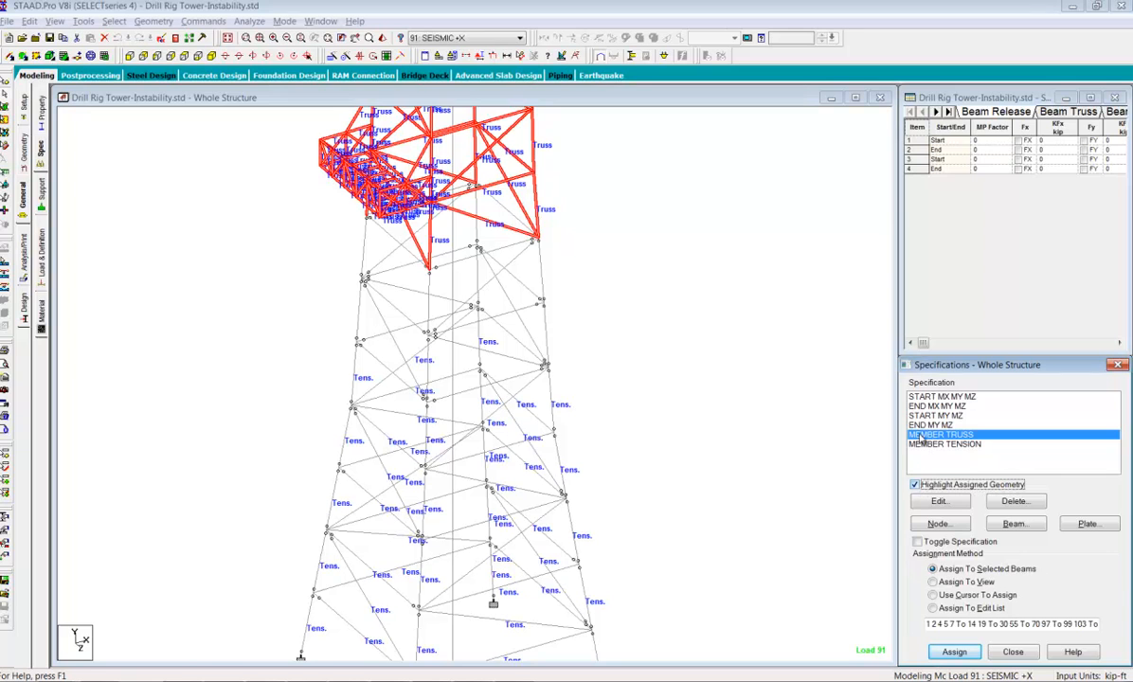
middle_click_drag(595, 345, 606, 567)
middle_click_drag(589, 324, 597, 468)
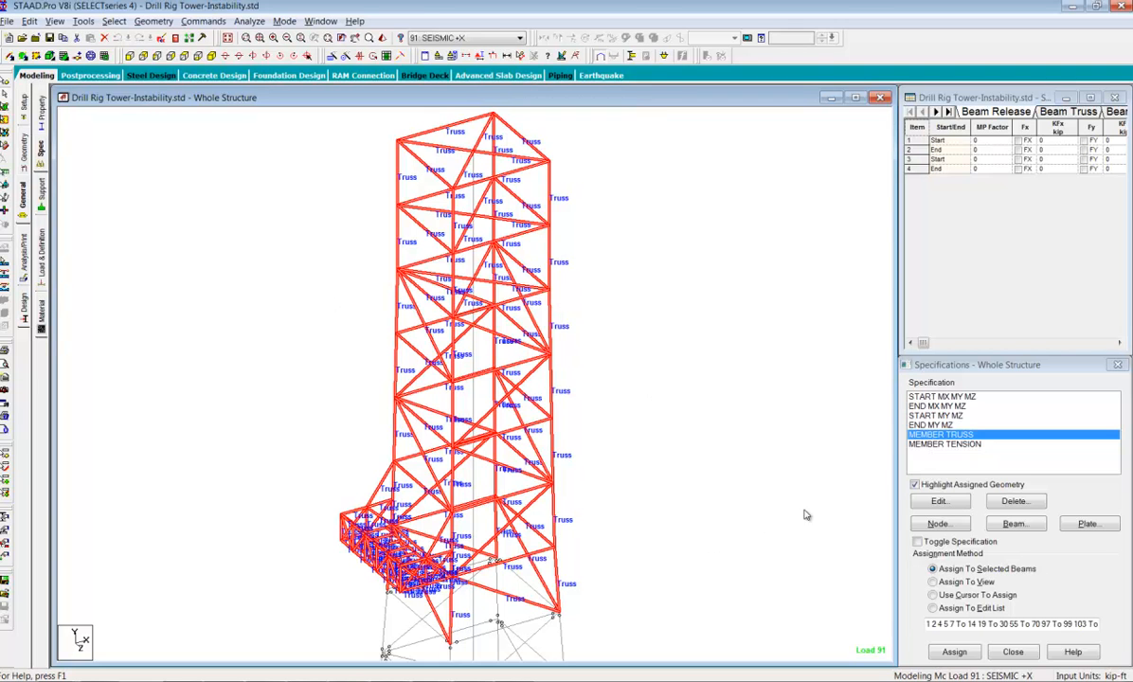
Highlight and examine the members with the MEMBER TENSION specification in the lower tower, ending with the selection cleared
left_click(933, 446)
middle_click_drag(528, 554, 538, 337)
middle_click_drag(527, 607, 506, 418)
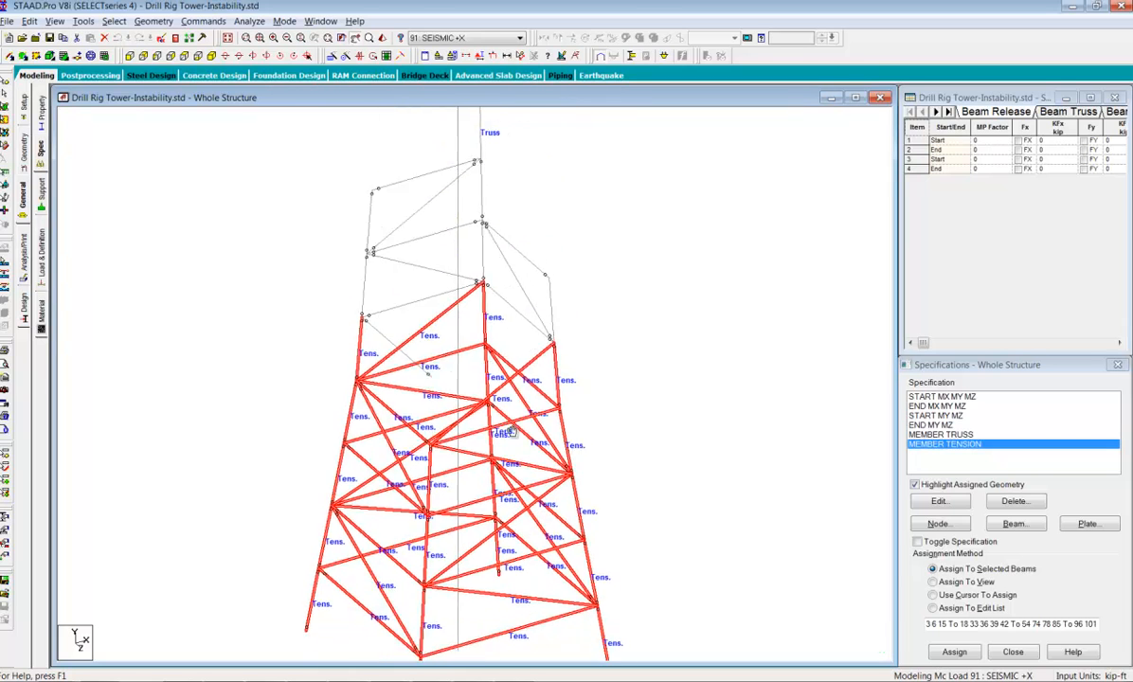
middle_click_drag(629, 568, 624, 564)
middle_click_drag(504, 608, 528, 556)
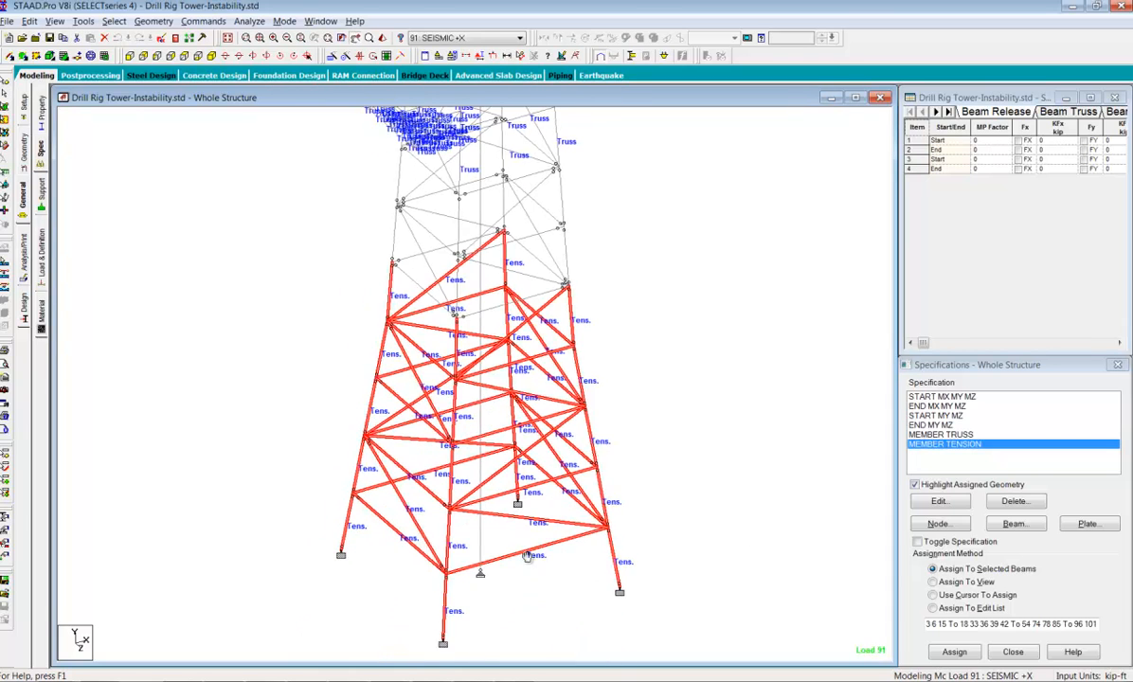
middle_click_drag(662, 368, 643, 468)
scroll(623, 455, "down", 2)
middle_click_drag(600, 332, 605, 405)
scroll(597, 407, "down", 3)
scroll(569, 432, "down", 1)
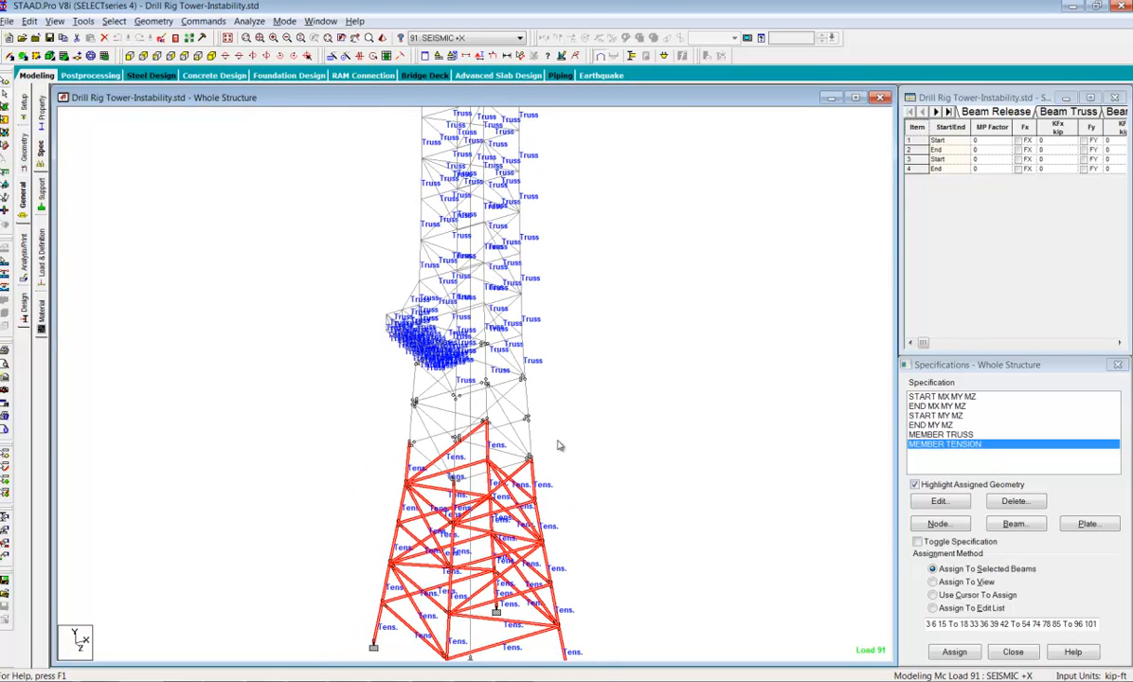
scroll(560, 446, "down", 2)
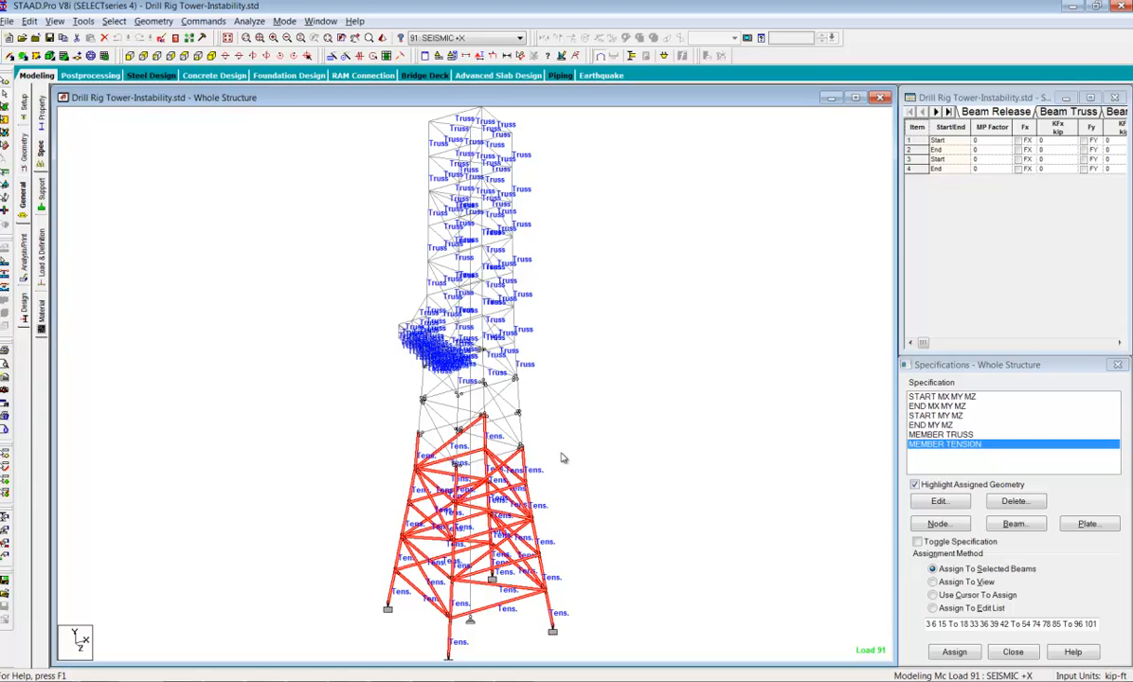
scroll(561, 460, "up", 1)
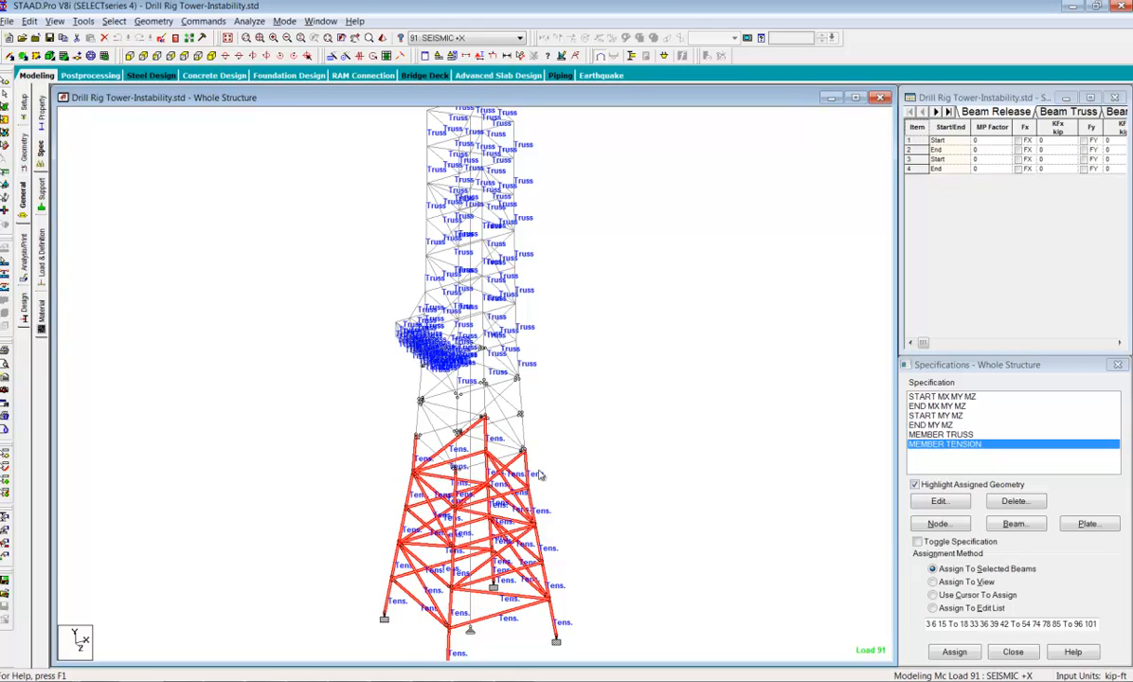
left_click_drag(553, 487, 567, 437)
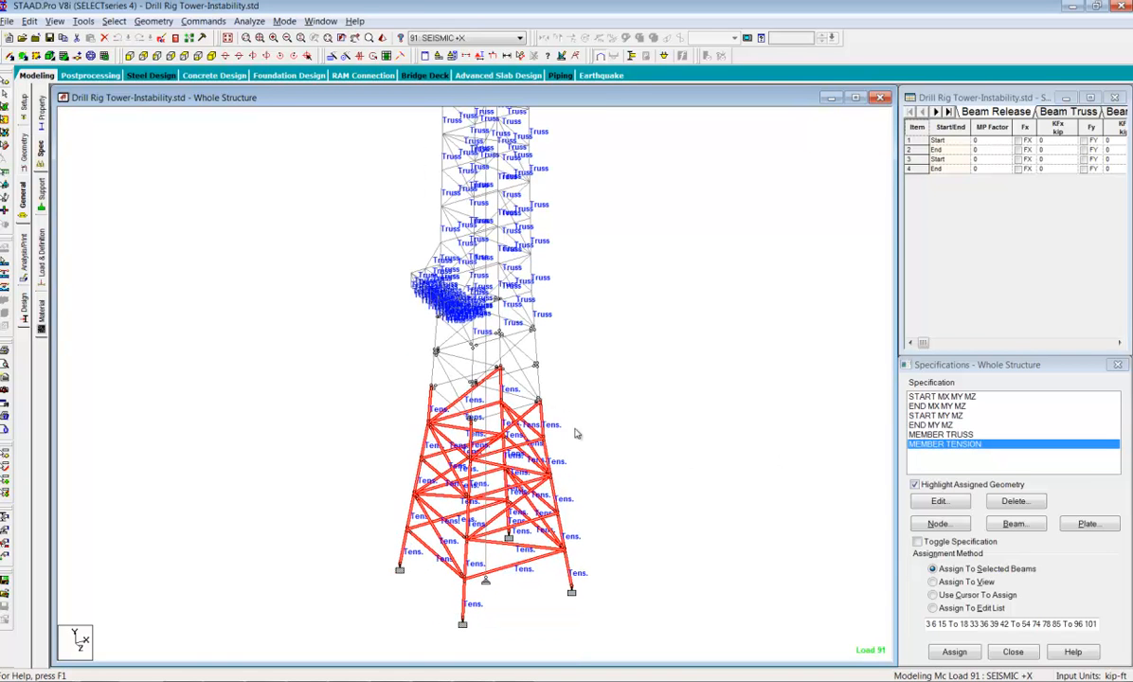
left_click_drag(626, 375, 623, 416)
scroll(622, 416, "down", 3)
left_click(177, 197)
Run the analysis of the tower model and reposition the analysis report window for reading
left_click(249, 21)
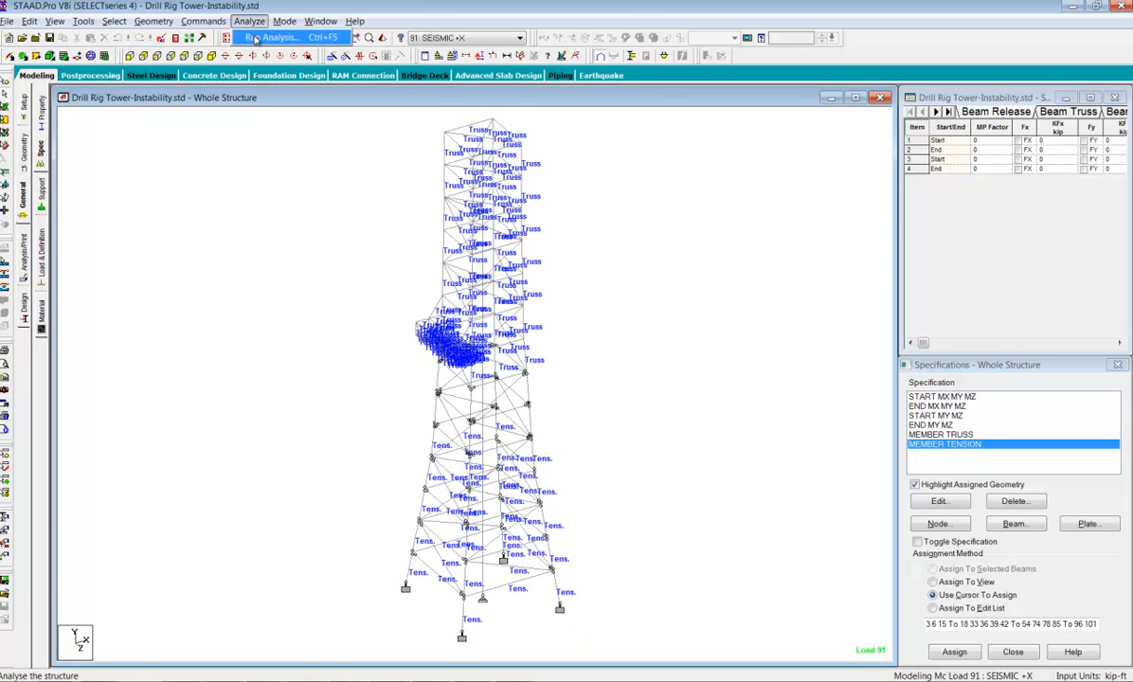
left_click(248, 35)
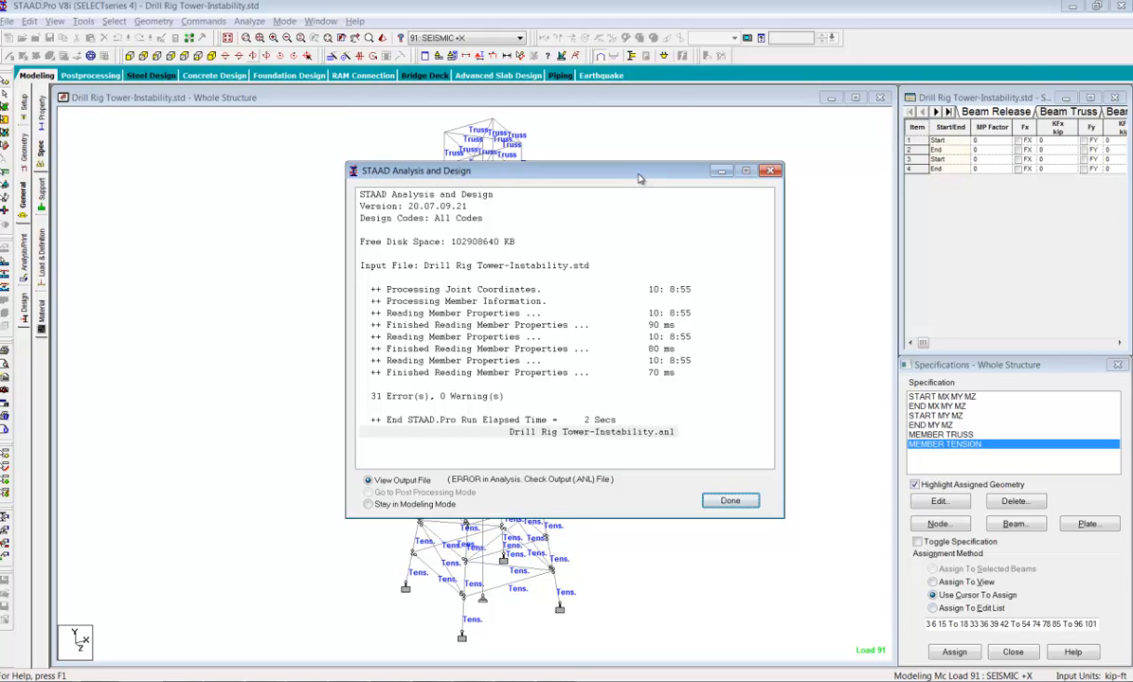
left_click_drag(640, 178, 603, 165)
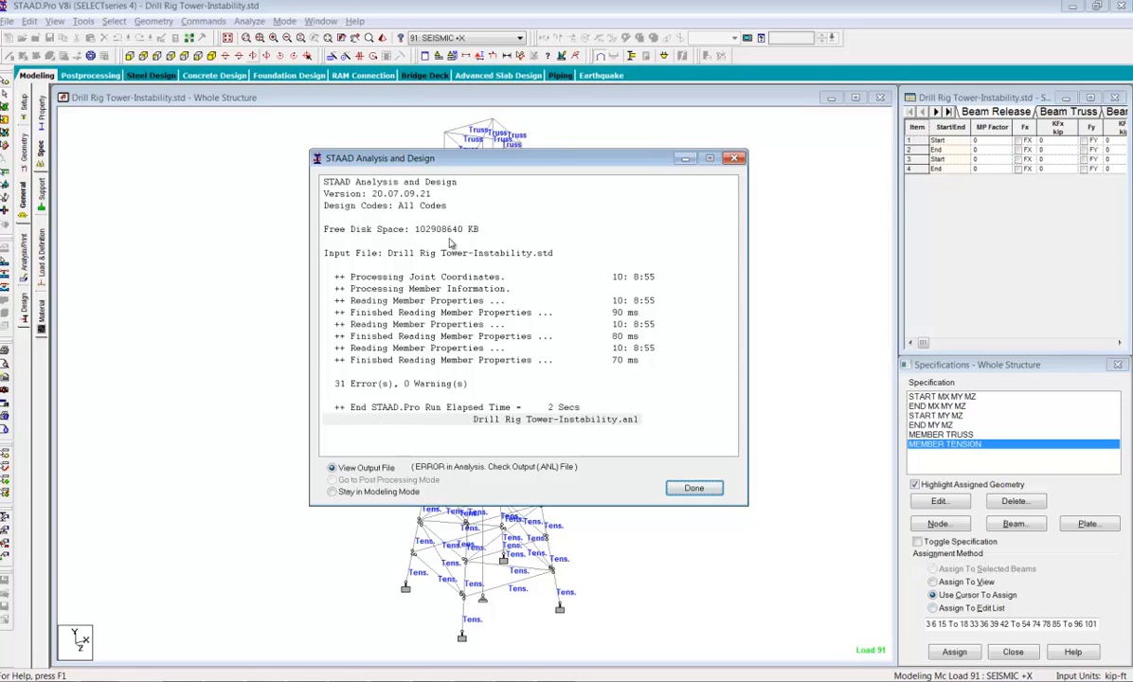
View the analysis output file and examine the listed member release errors, ending with the output viewer minimized
left_click(694, 489)
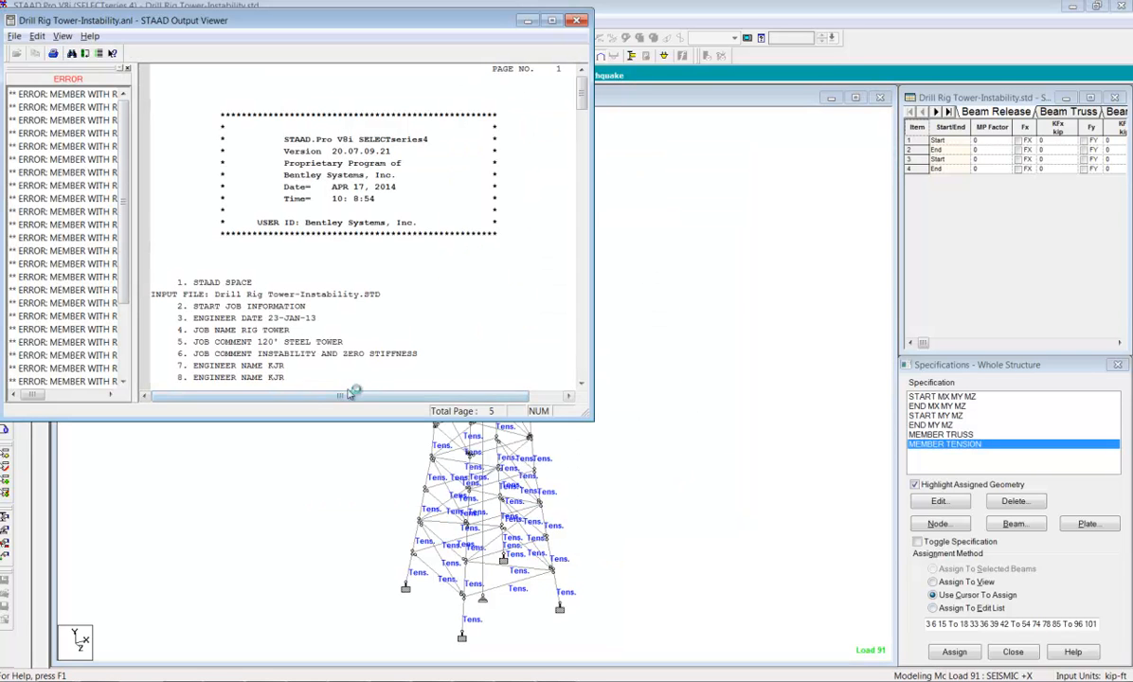
left_click(71, 97)
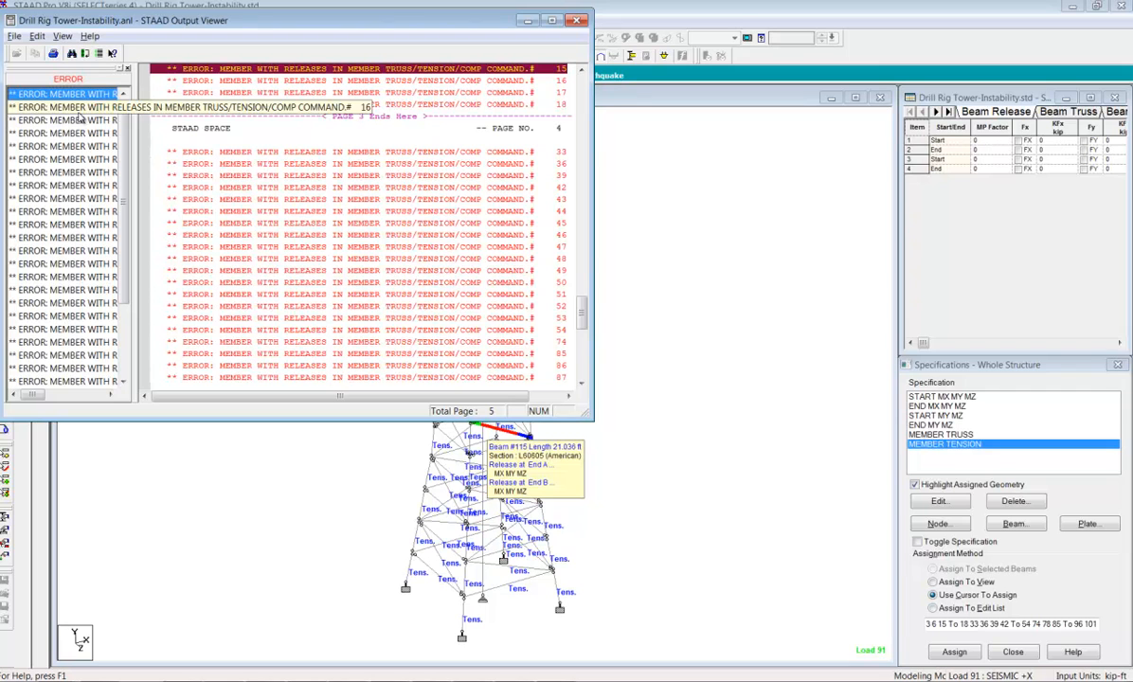
left_click(76, 225)
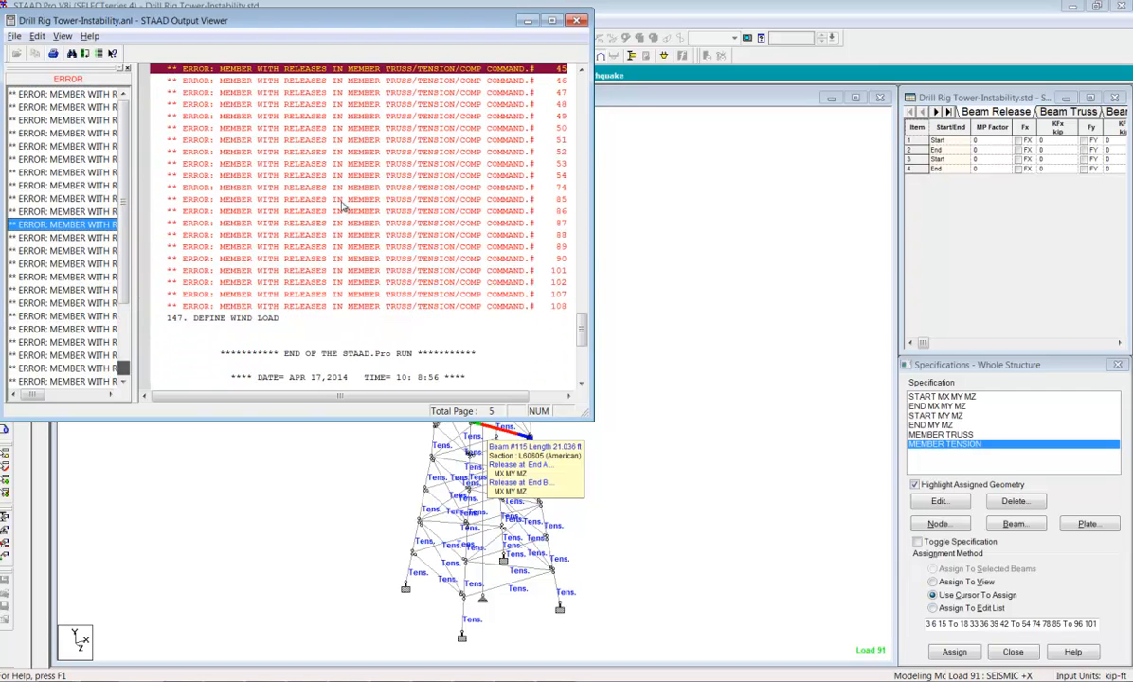
left_click(528, 20)
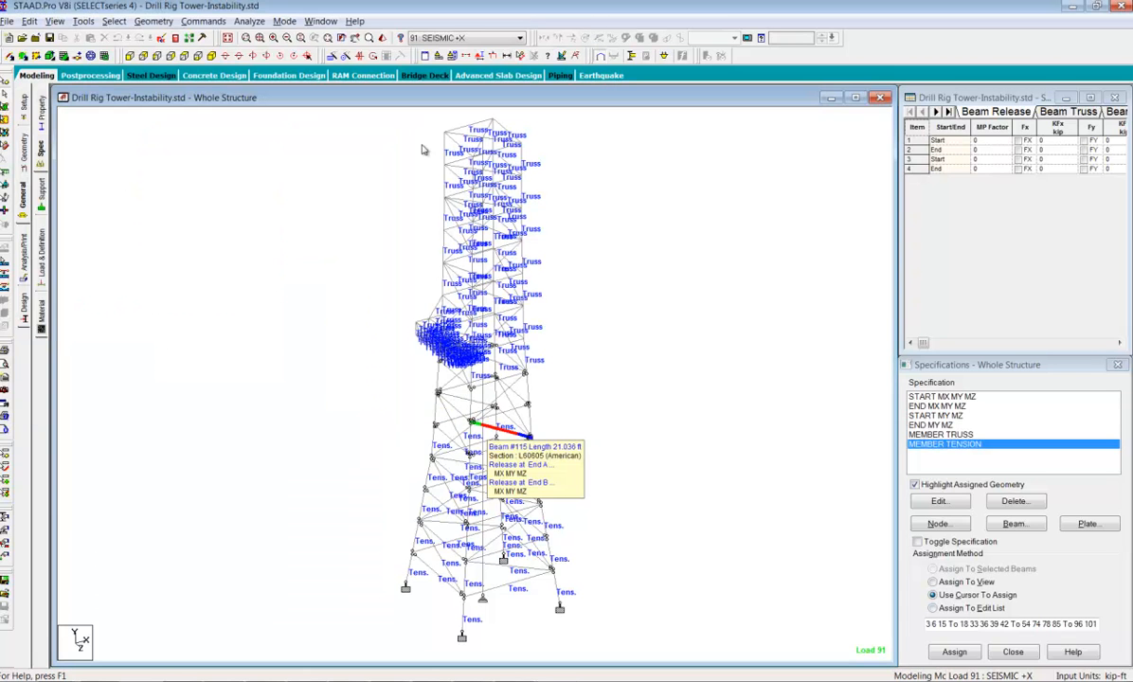
Open the model file Drill Rig Tower-Instability1.std from the Instability folder
left_click(8, 21)
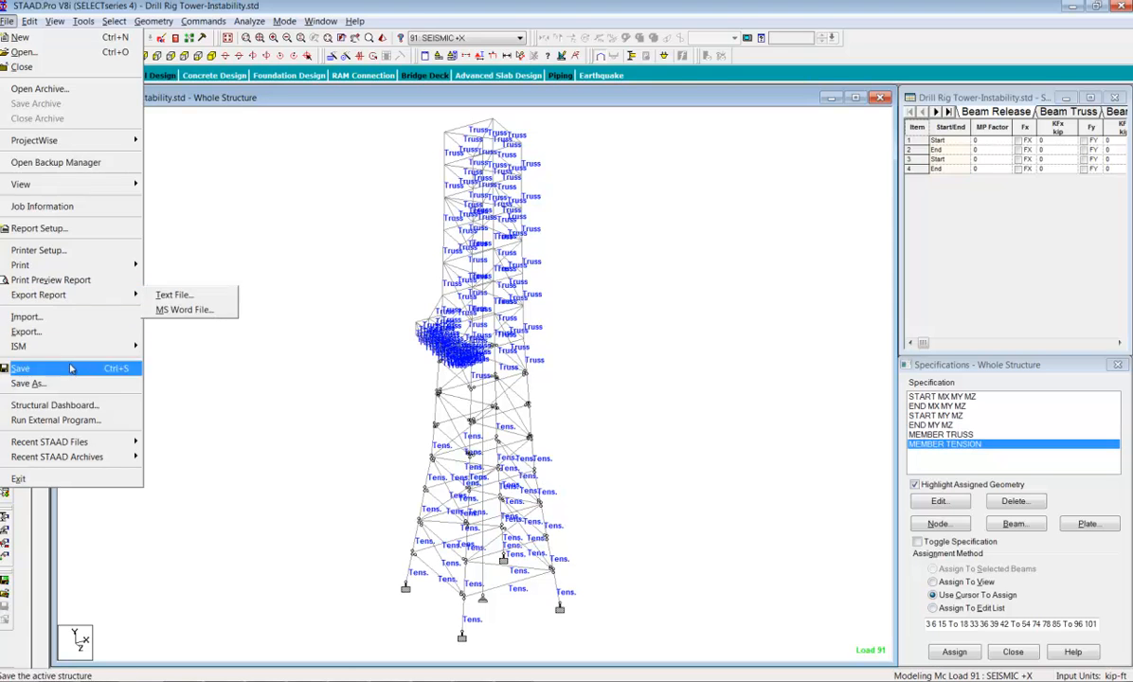
left_click(53, 57)
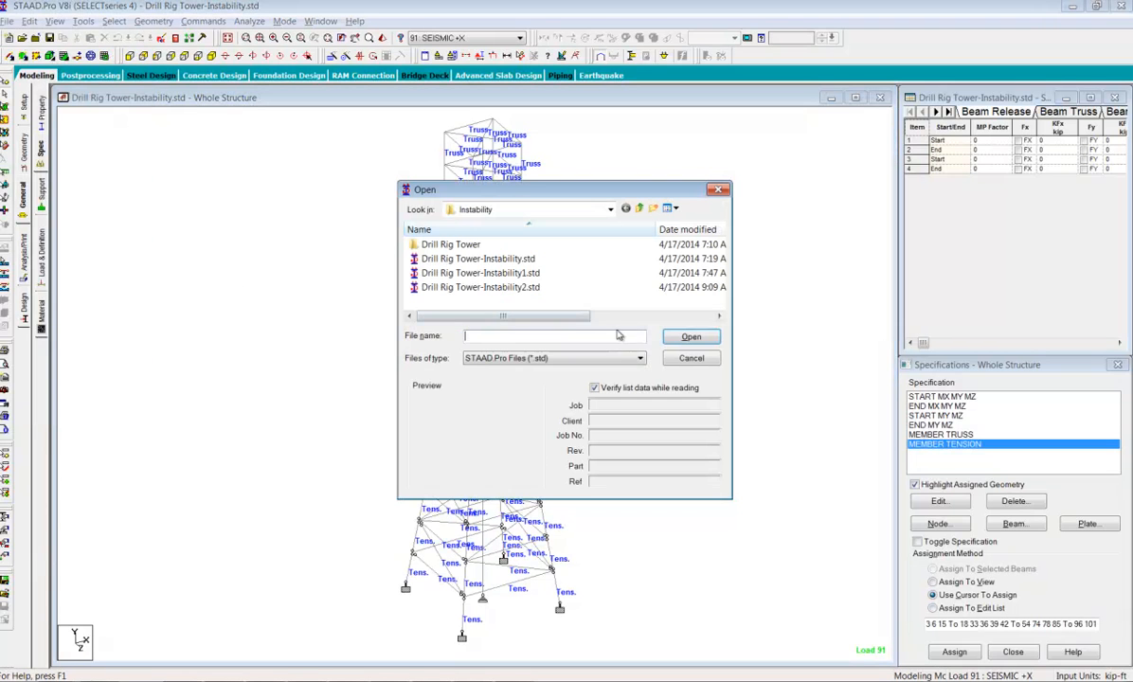
left_click(493, 273)
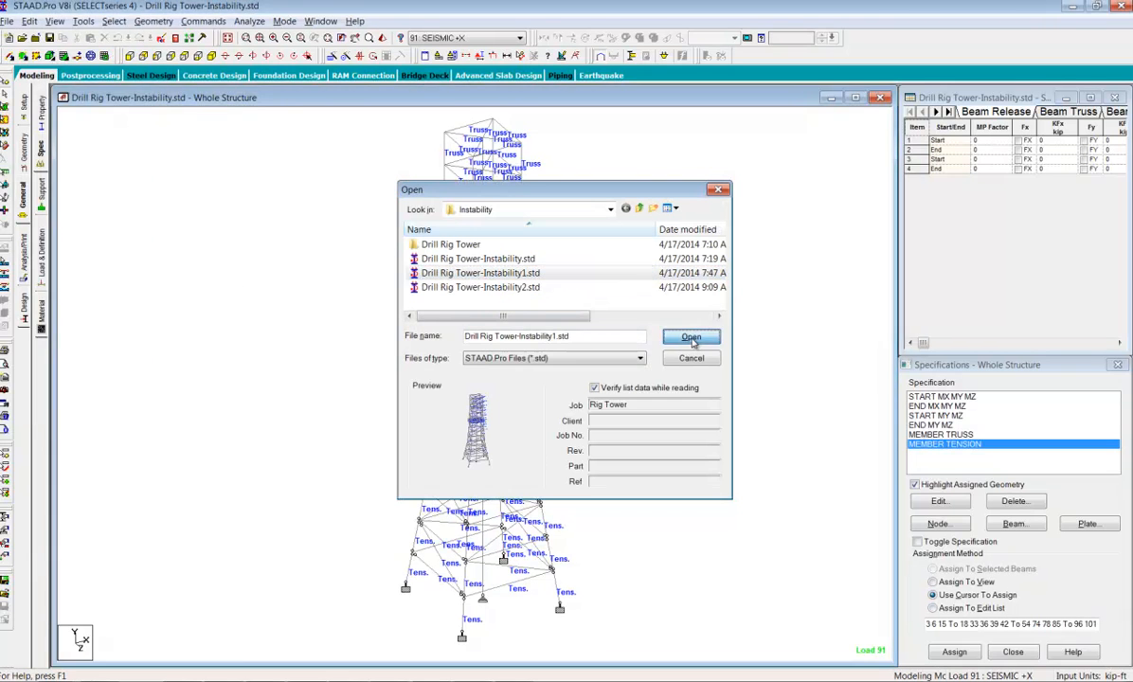
left_click(691, 337)
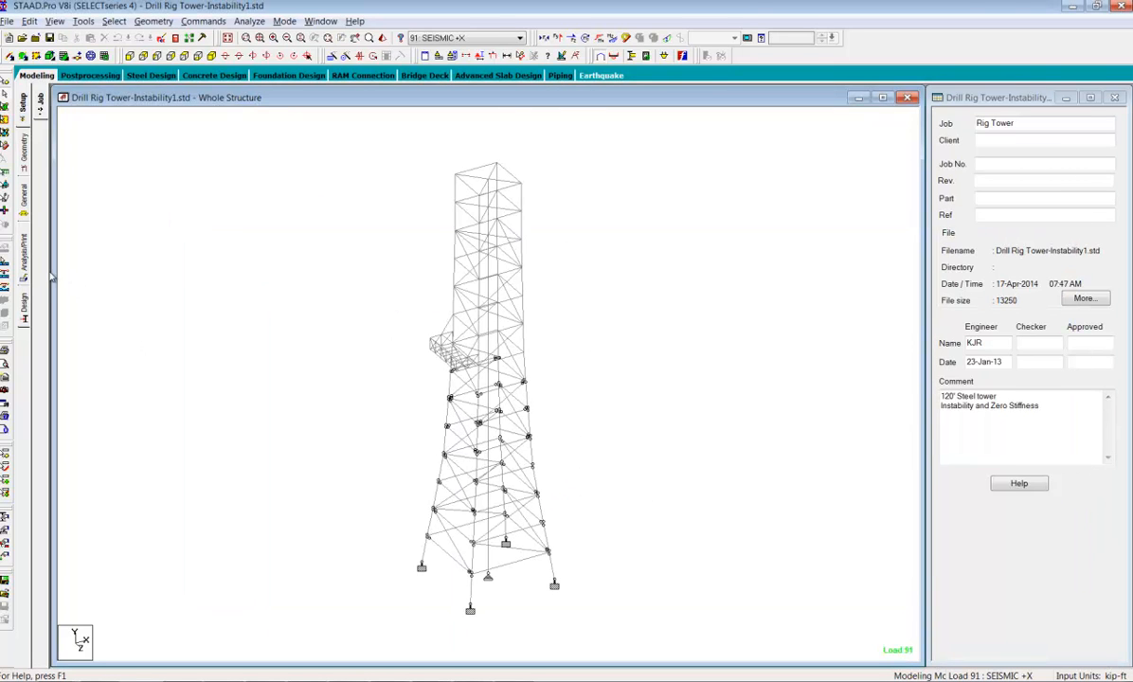
Display the model's member specifications and turn on highlighting of assigned geometry with MEMBER TRUSS selected
left_click(24, 201)
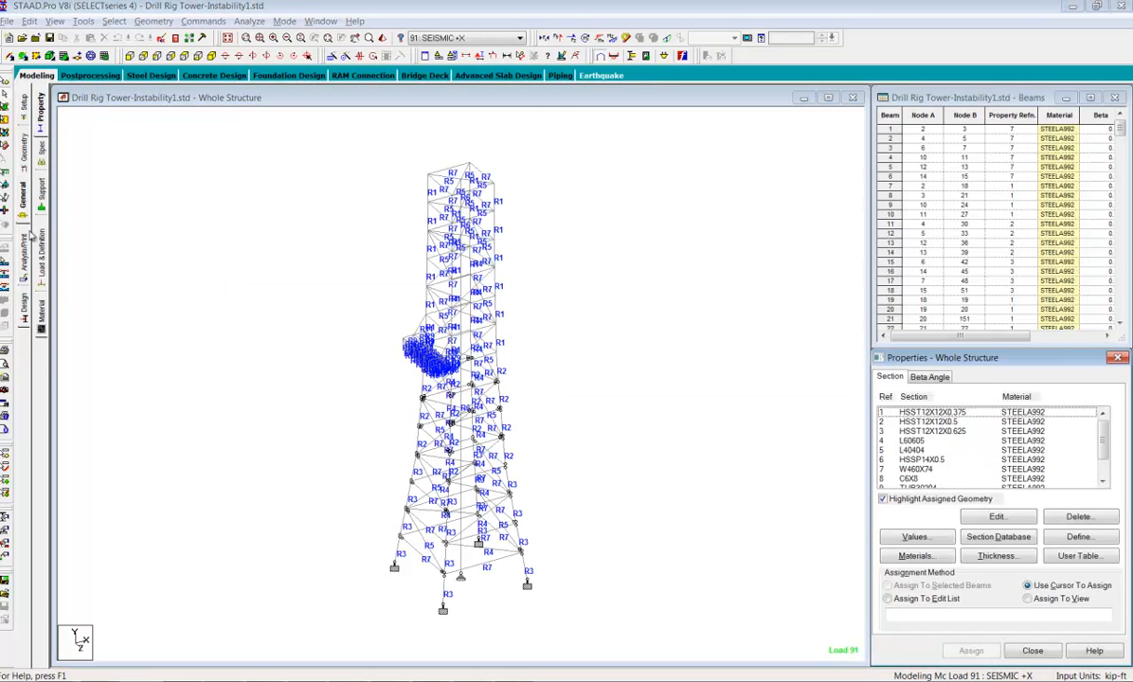
left_click(42, 155)
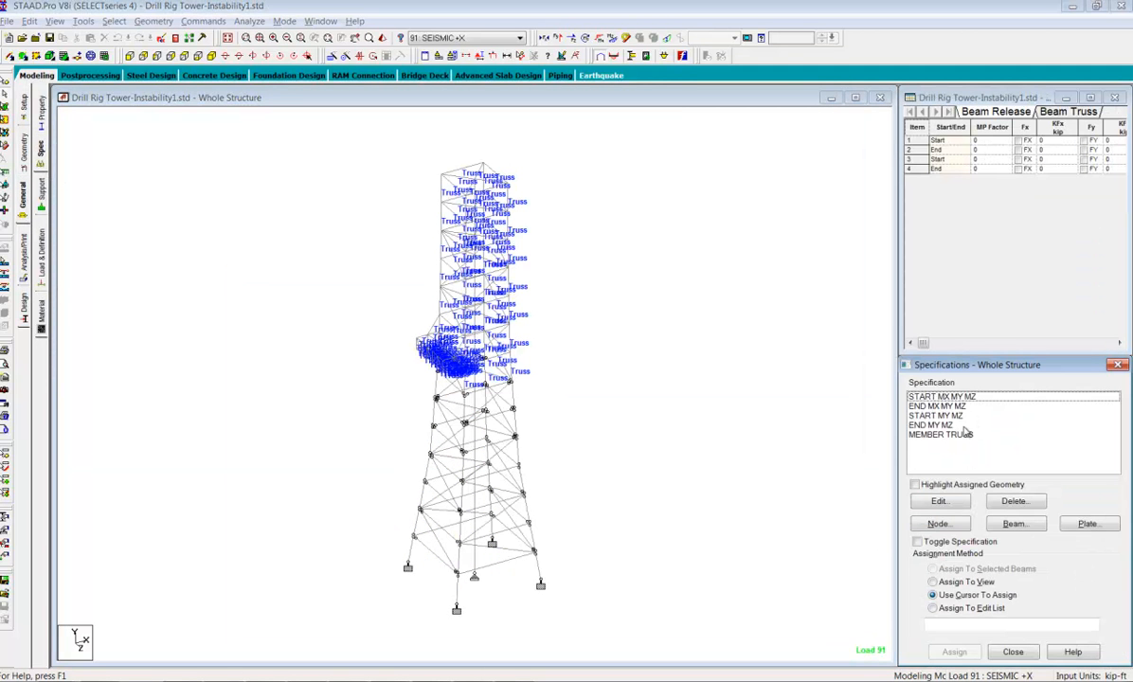
left_click(965, 435)
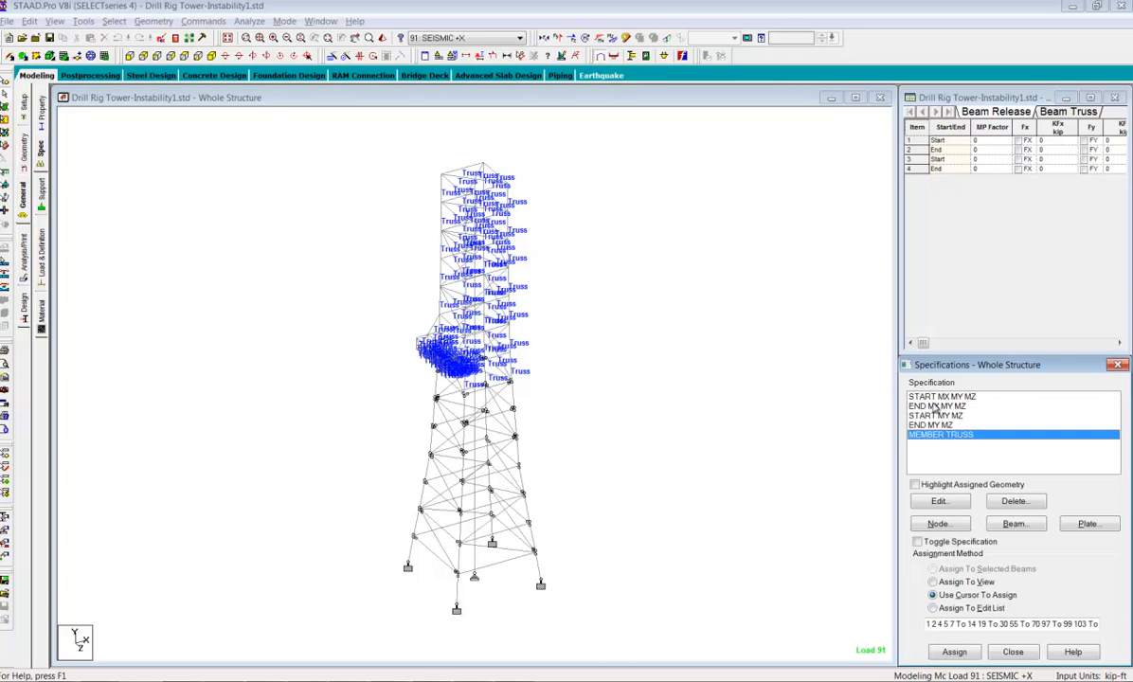
left_click(916, 484)
Examine where the END MY MZ, START MY MZ, END MX MY MZ and START MX MY MZ releases are assigned, ending with the selection cleared
left_click(938, 425)
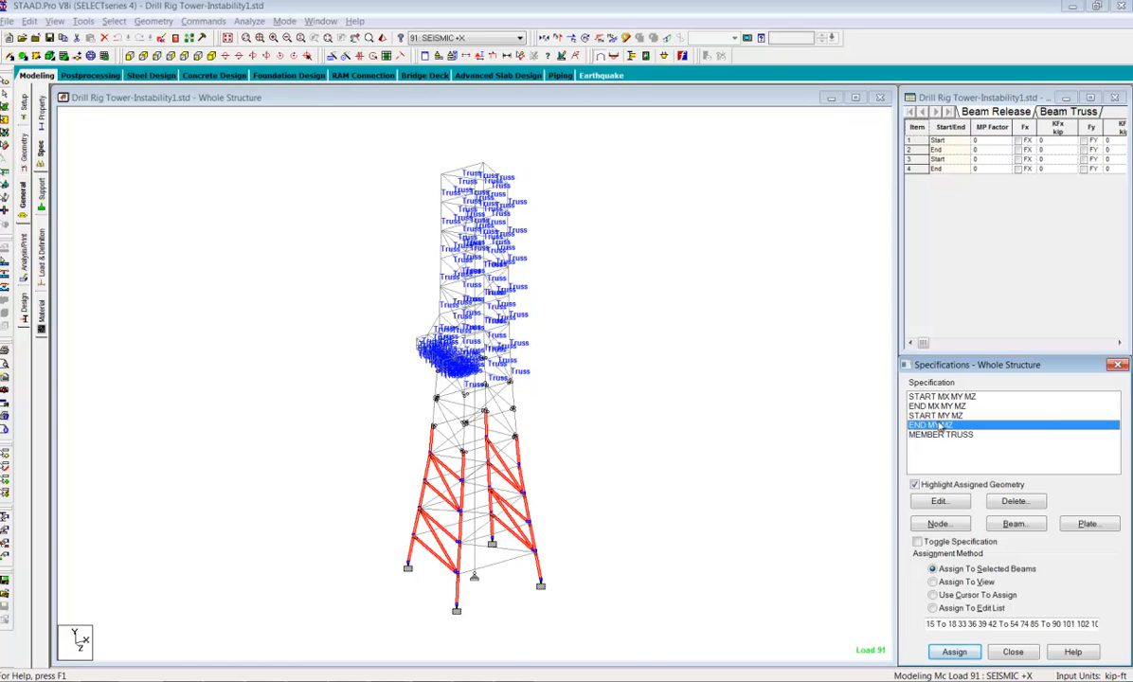
left_click(940, 419)
left_click(941, 405)
left_click(941, 396)
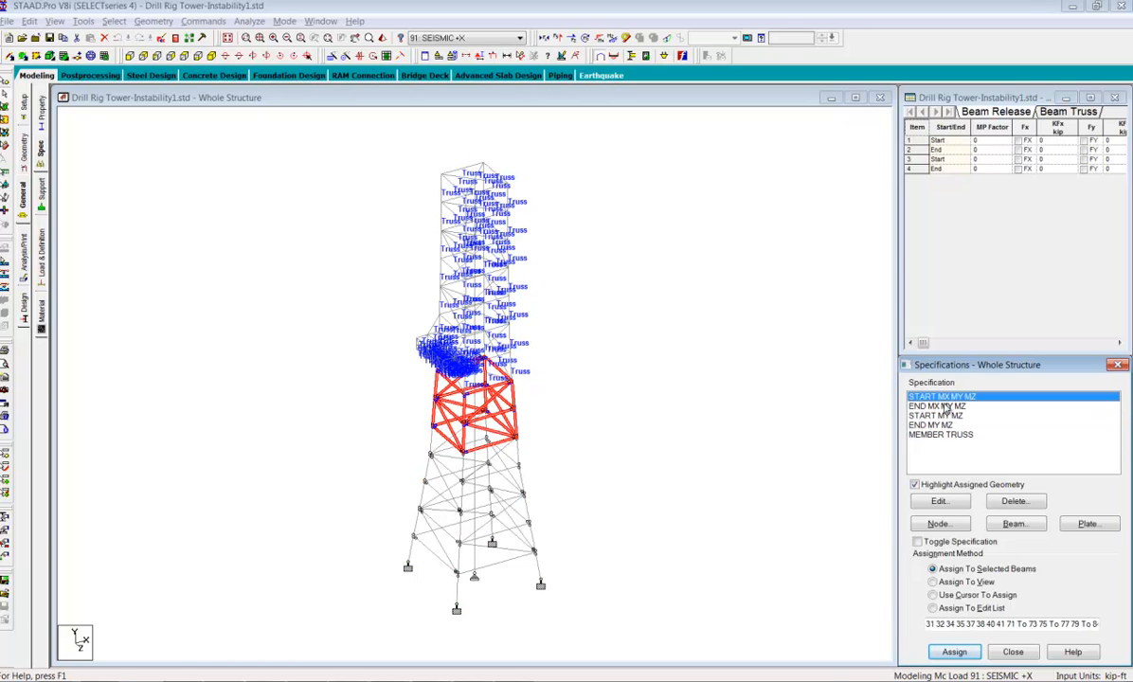
left_click(801, 440)
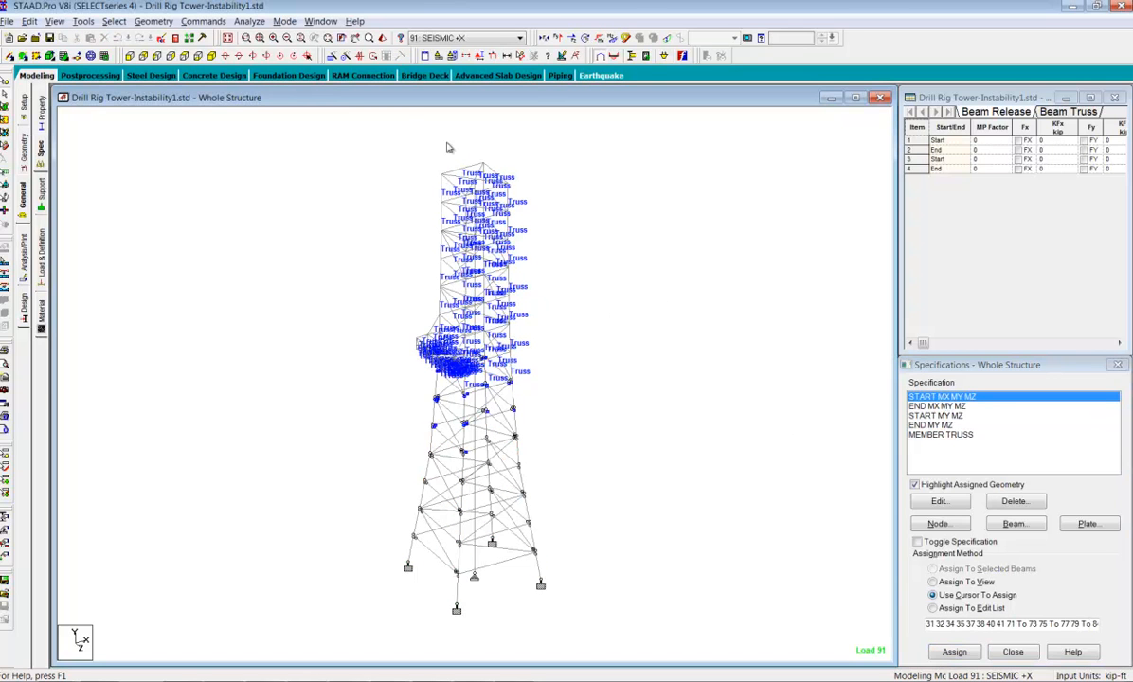
Run the analysis of the Instability1 model and finish it staying in modeling mode
left_click(245, 21)
left_click(271, 38)
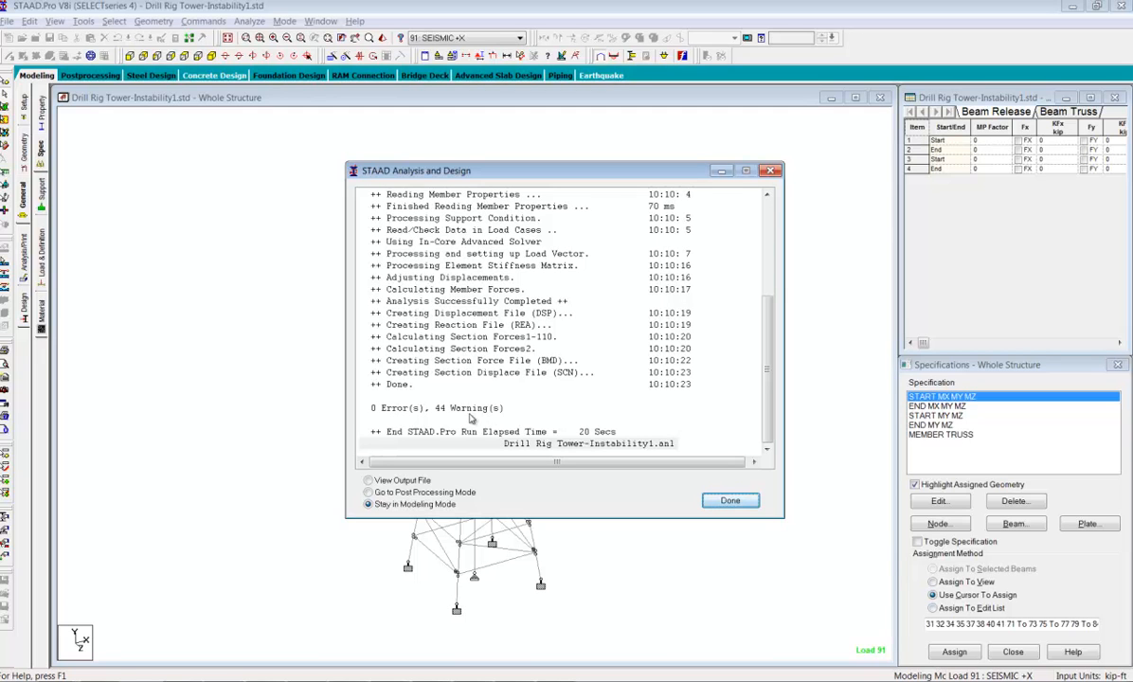
left_click(731, 501)
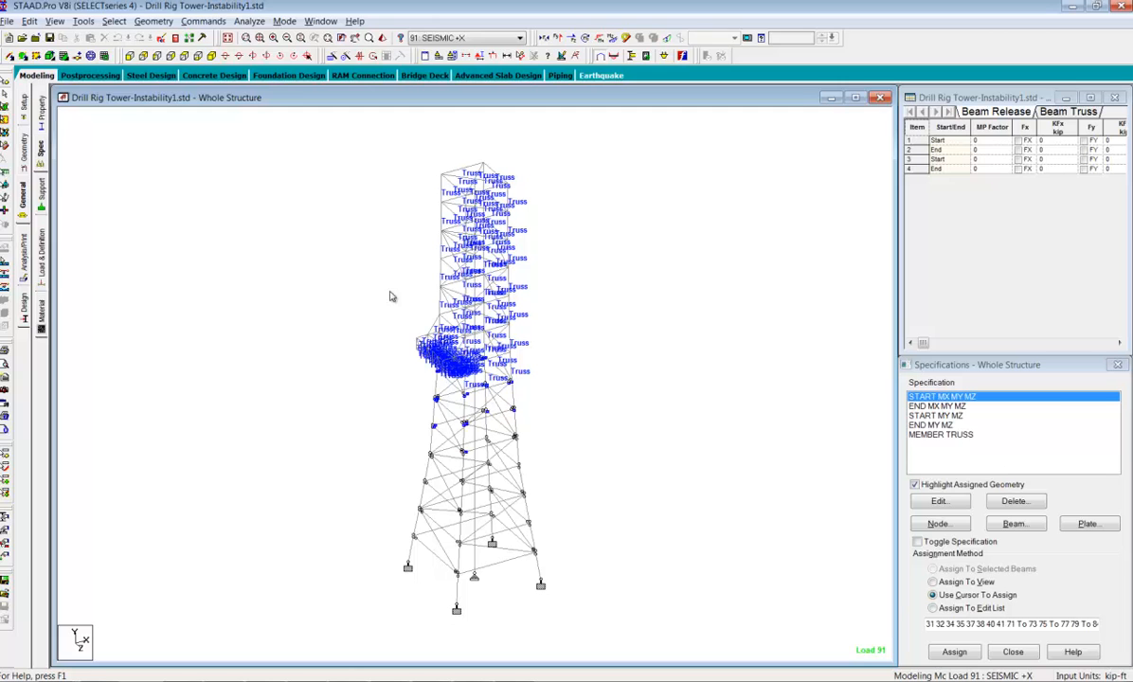
Open the output file, widen its warning list and examine the instability warnings for joints 32 and 38 and those below
left_click(175, 39)
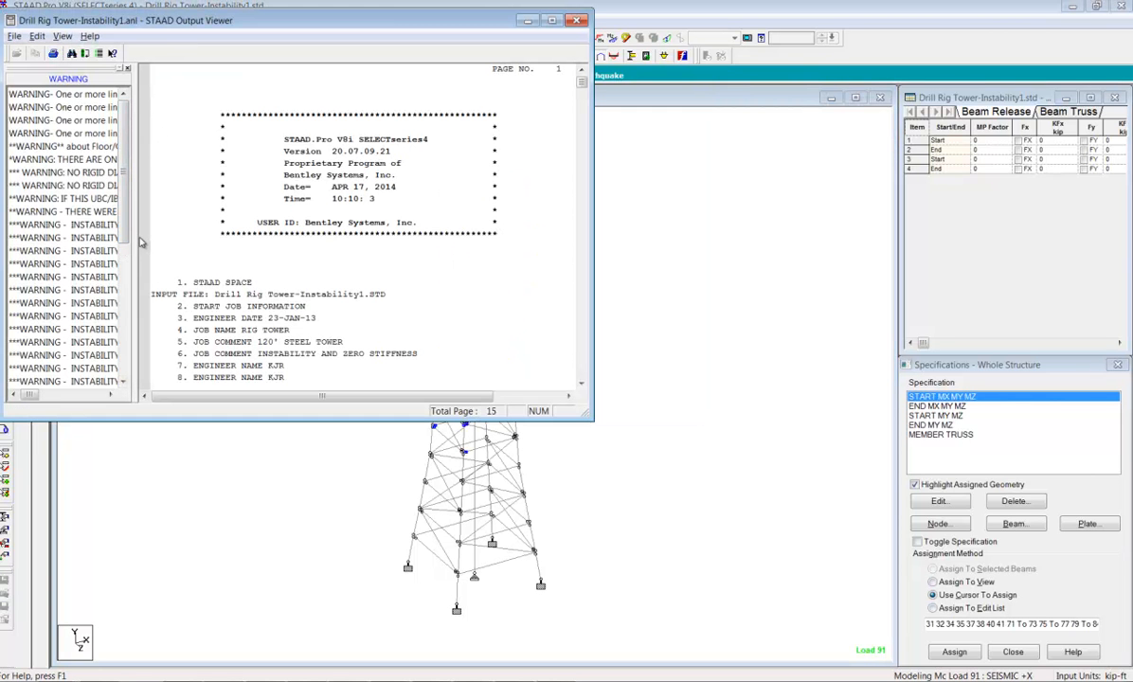
left_click_drag(137, 237, 303, 189)
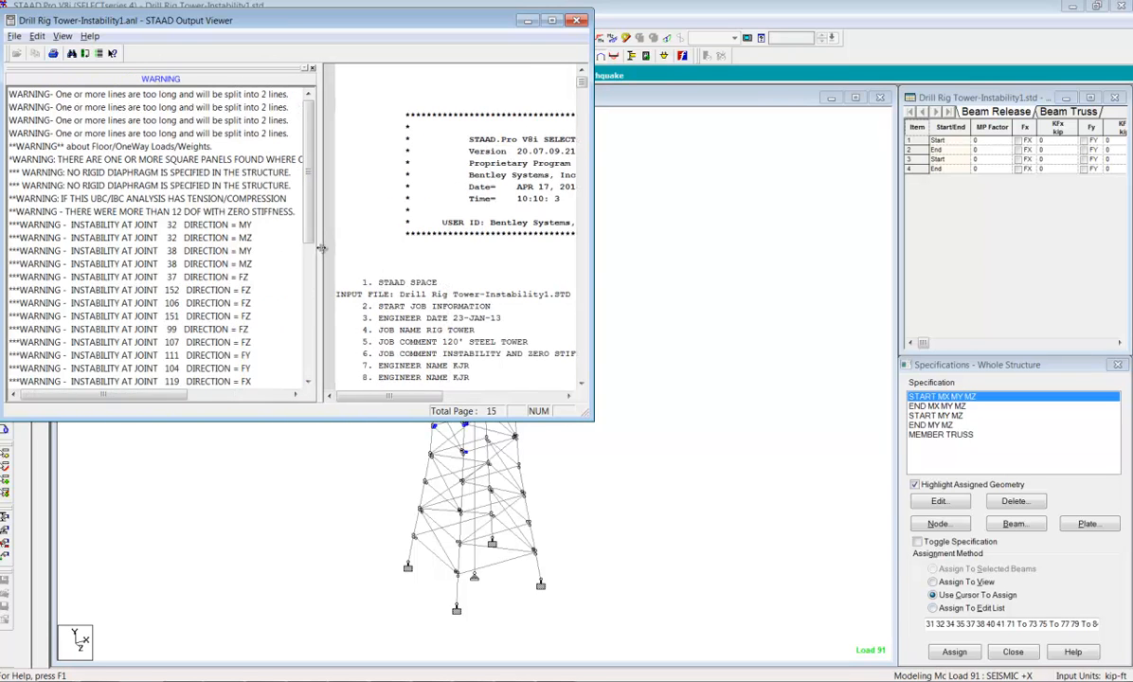
left_click(109, 228)
left_click(109, 240)
left_click(115, 265)
scroll(116, 285, "down", 3)
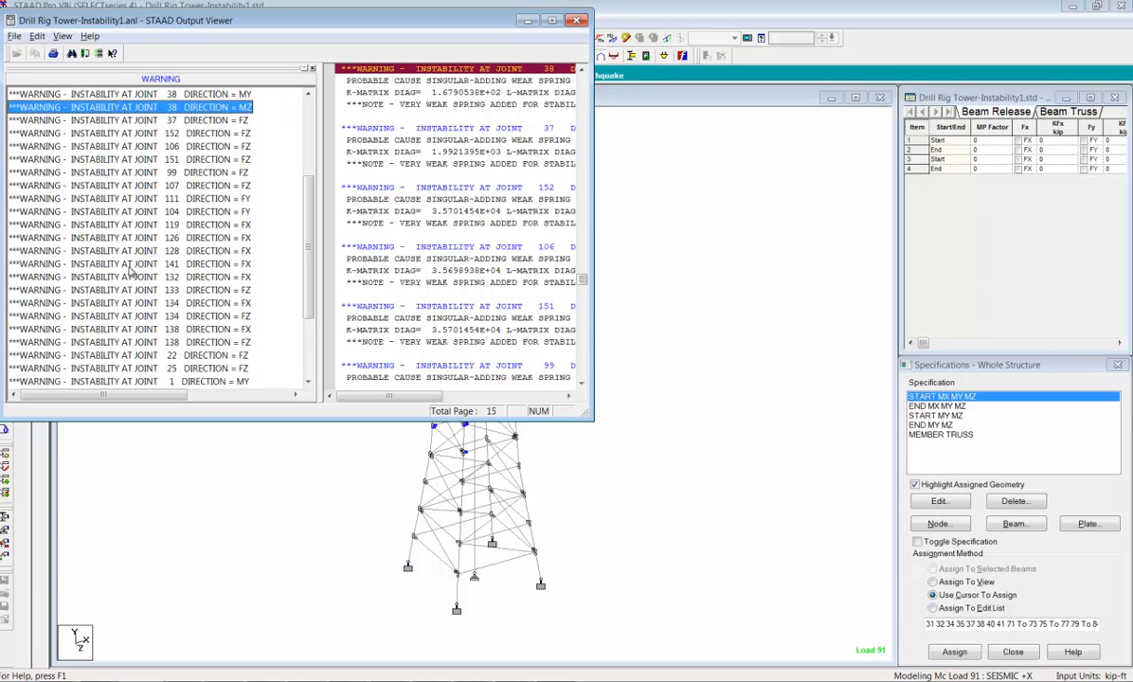
scroll(131, 275, "down", 4)
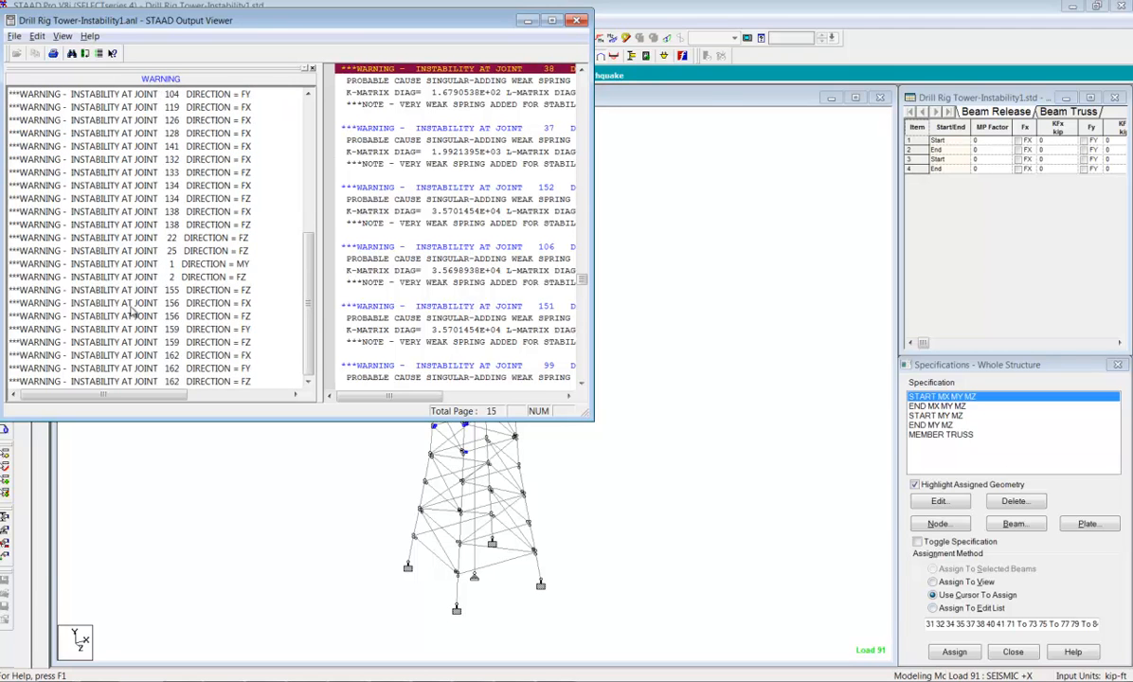
Check the remaining instability warnings, including joint 2 in direction FZ, reread the whole list and close the output viewer
left_click(120, 302)
left_click(123, 356)
left_click(138, 329)
left_click(153, 278)
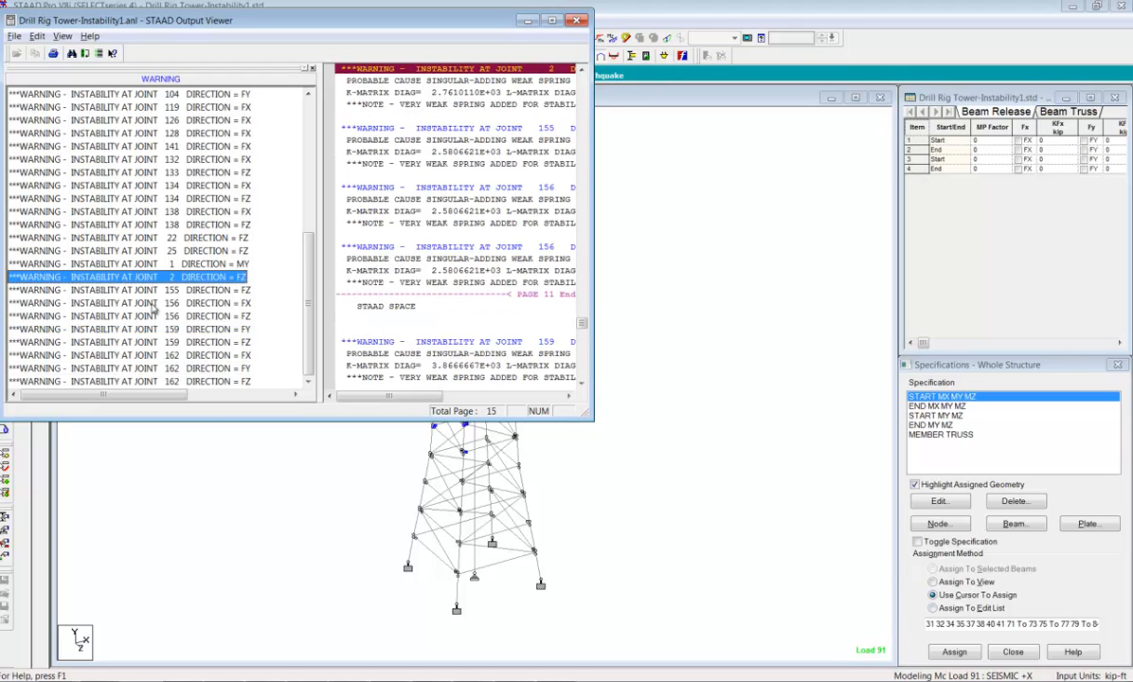
scroll(155, 349, "up", 6)
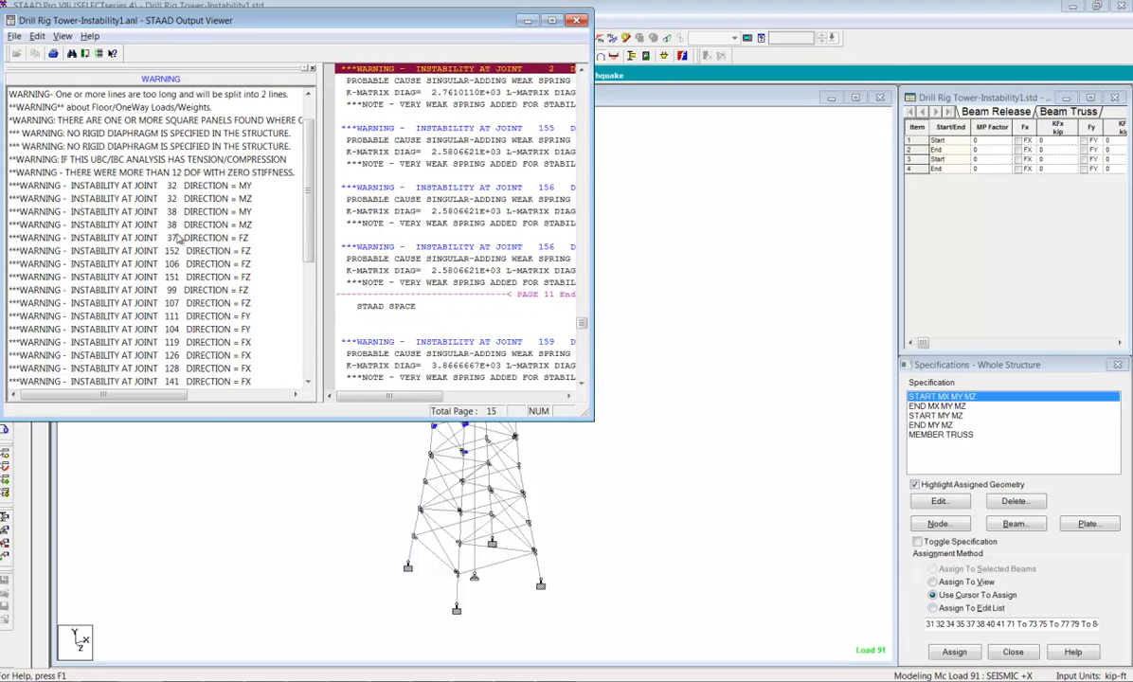
scroll(166, 220, "down", 4)
scroll(166, 284, "up", 2)
scroll(166, 285, "up", 1)
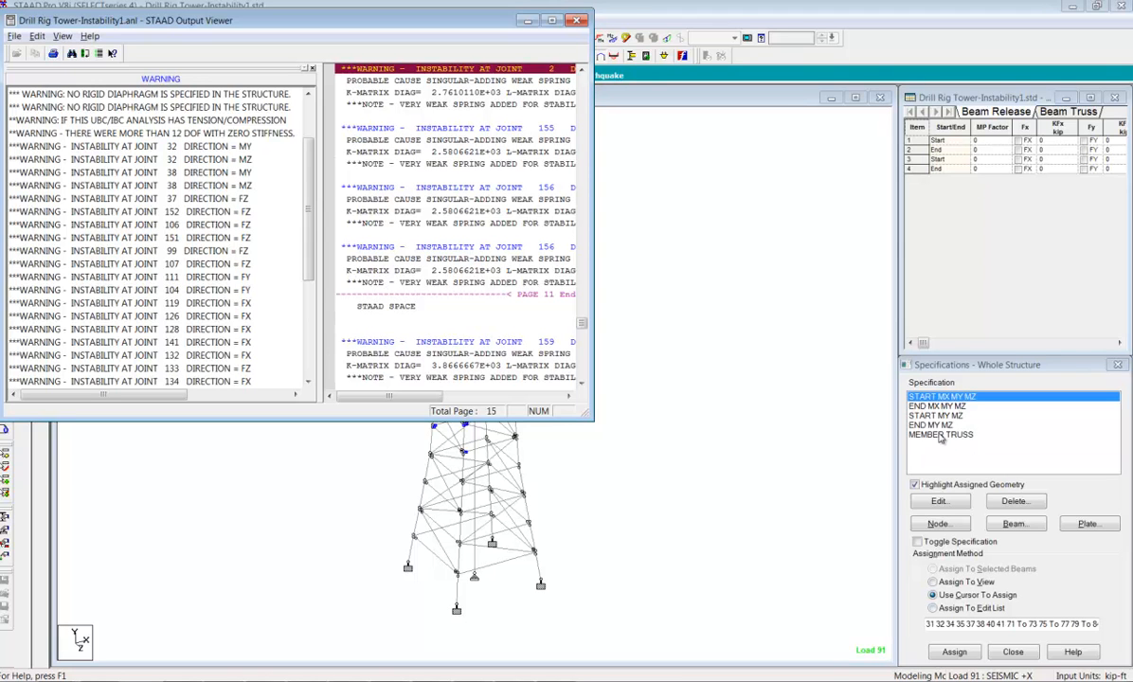
left_click(575, 21)
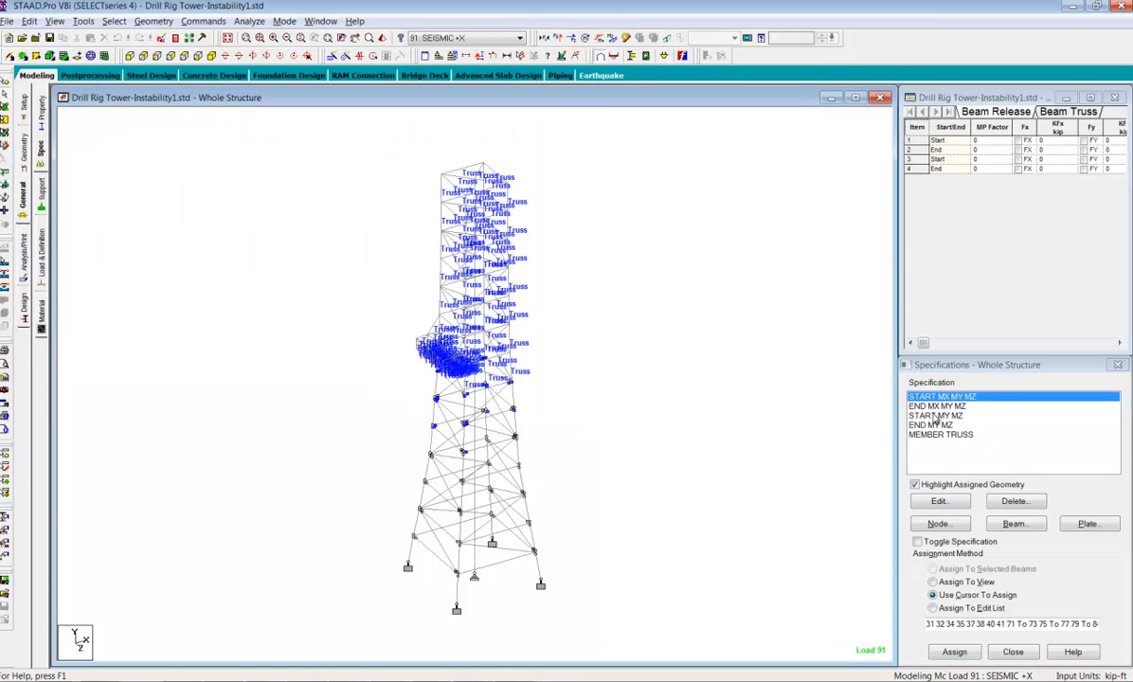
Review the start release options for a new beam specification, trying the MX component, and close them without adding anything
left_click(1013, 527)
left_click_drag(928, 383, 695, 196)
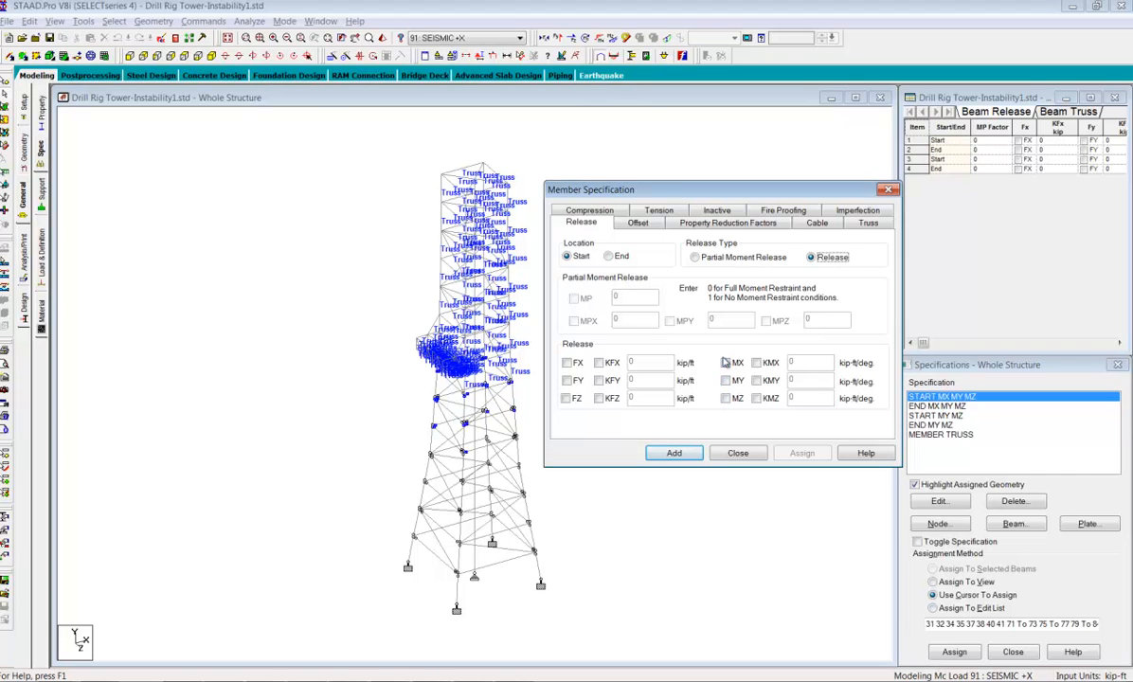
left_click(726, 362)
left_click(727, 363)
left_click(760, 456)
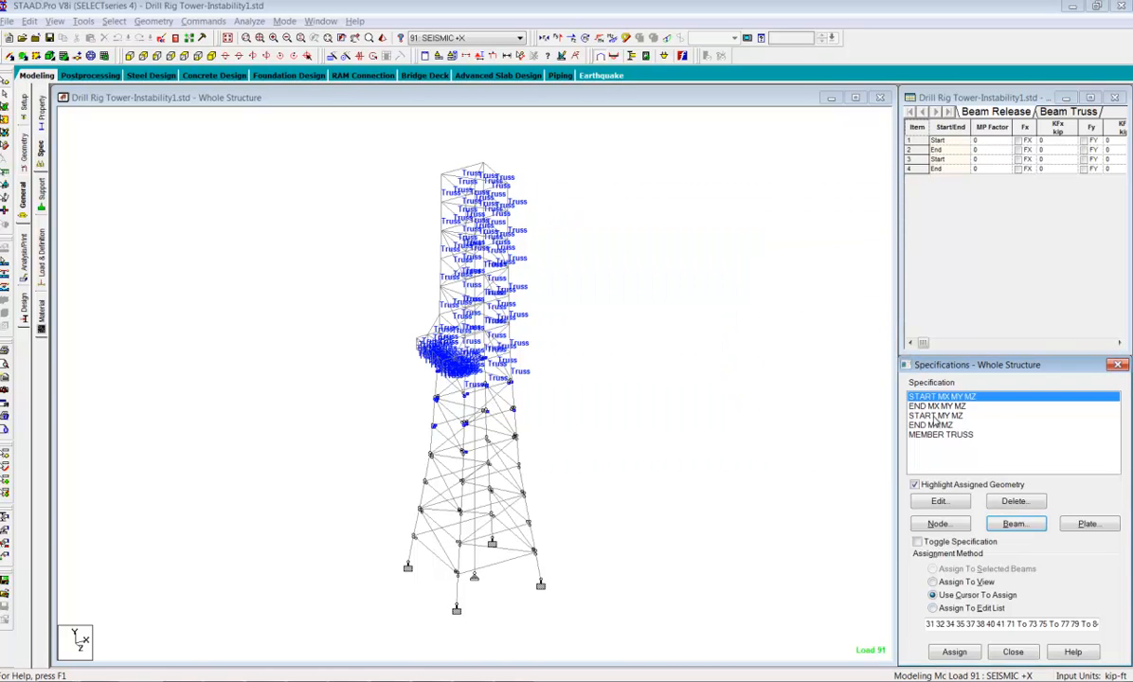
Compare the members assigned START MY MZ, END MY MZ, START MX MY MZ and MEMBER TRUSS by highlighting each, ending with the selection cleared
left_click(936, 417)
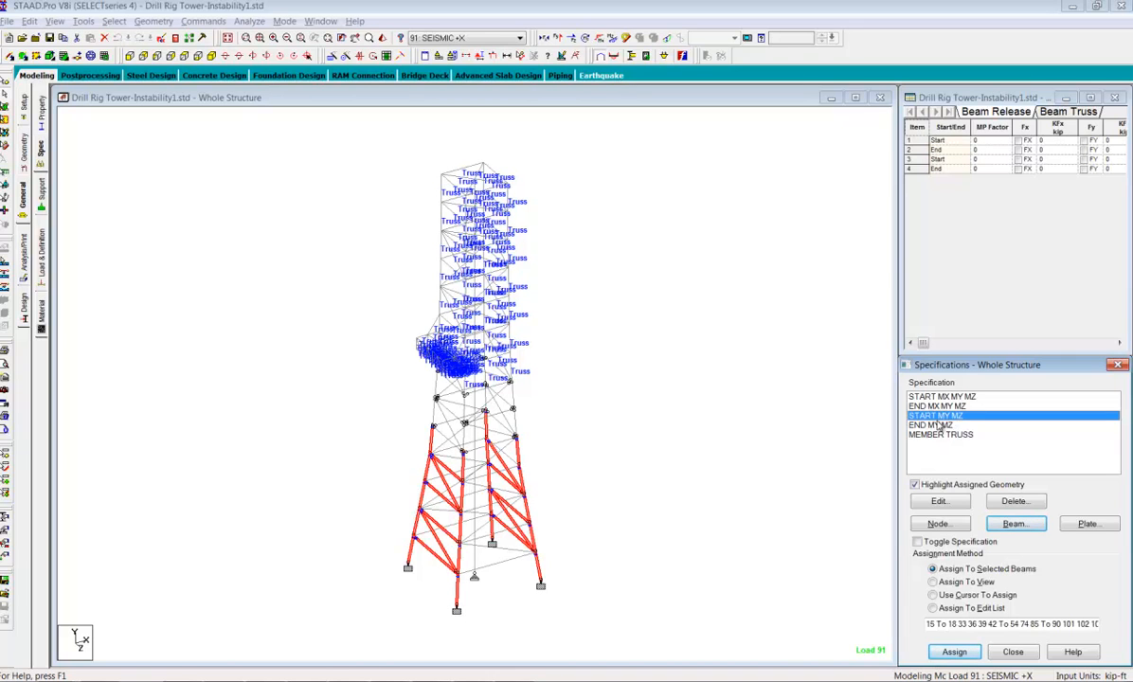
left_click(938, 435)
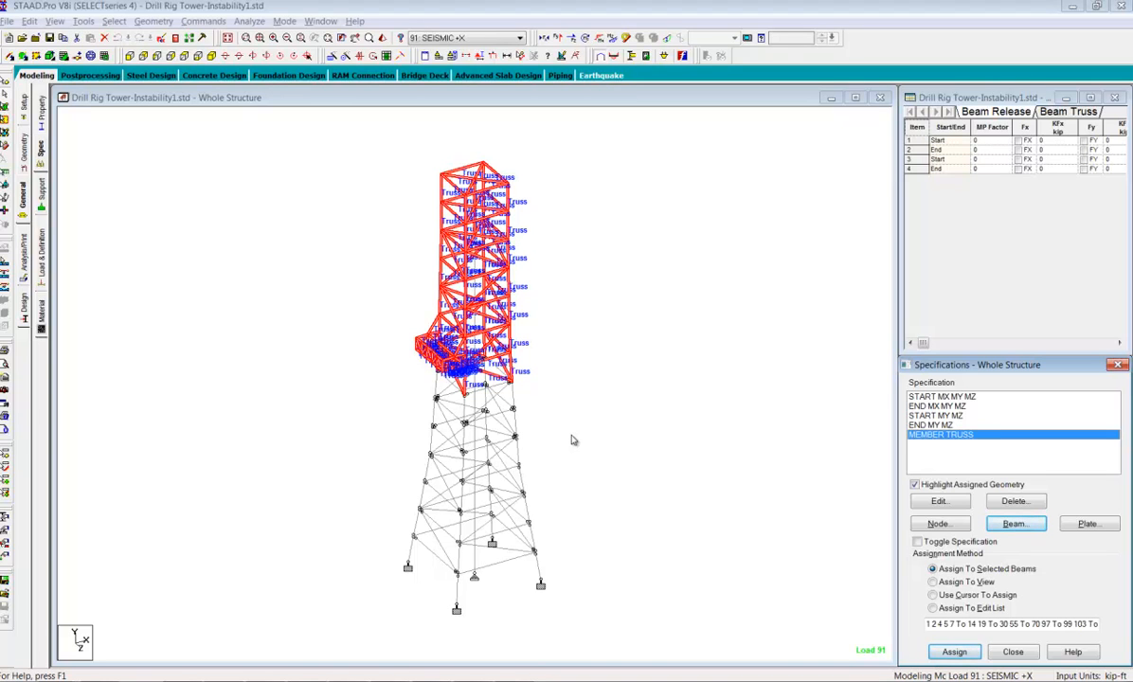
left_click(939, 425)
left_click(937, 415)
left_click(940, 434)
left_click(947, 398)
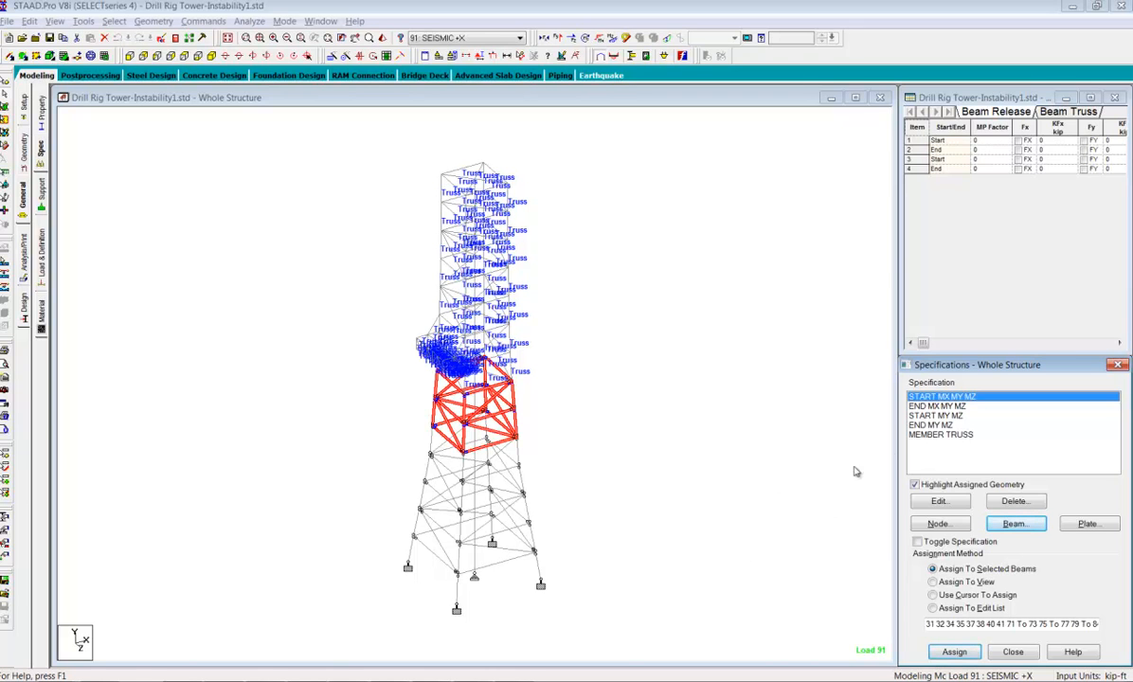
left_click(648, 422)
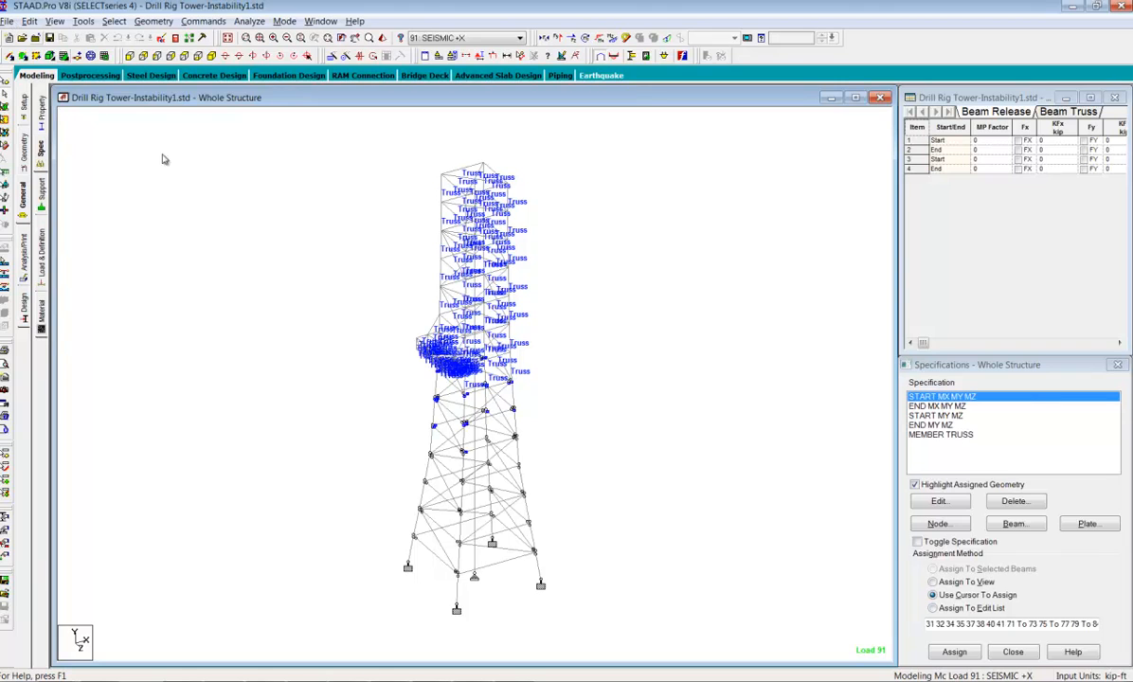
left_click(939, 434)
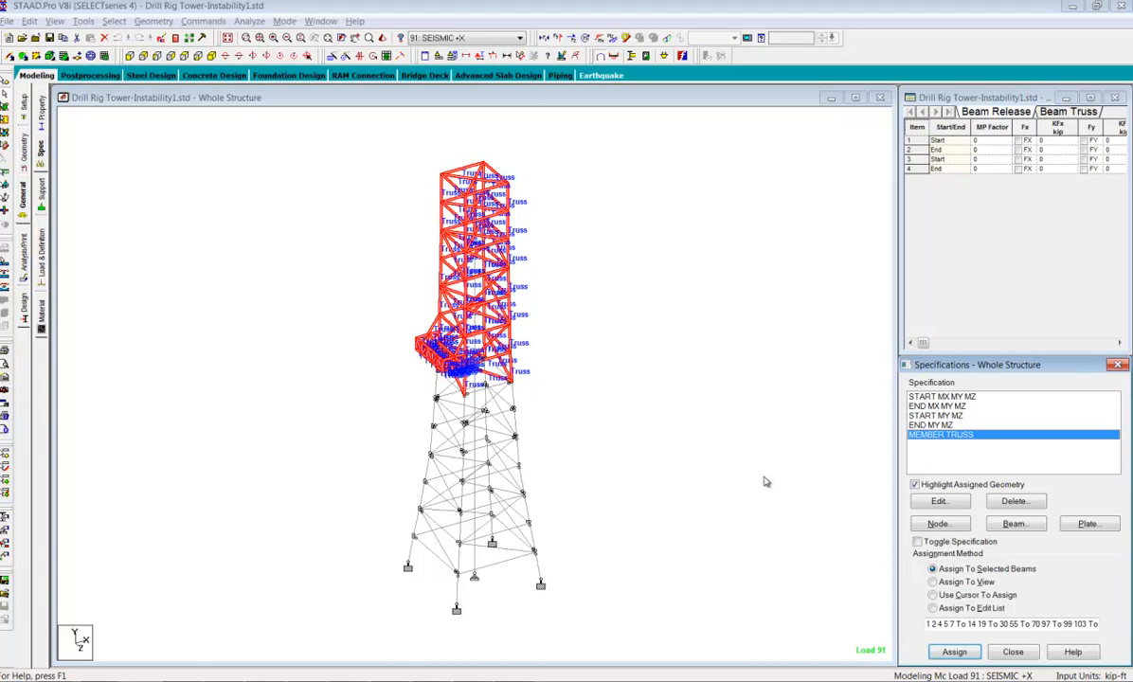
left_click(667, 446)
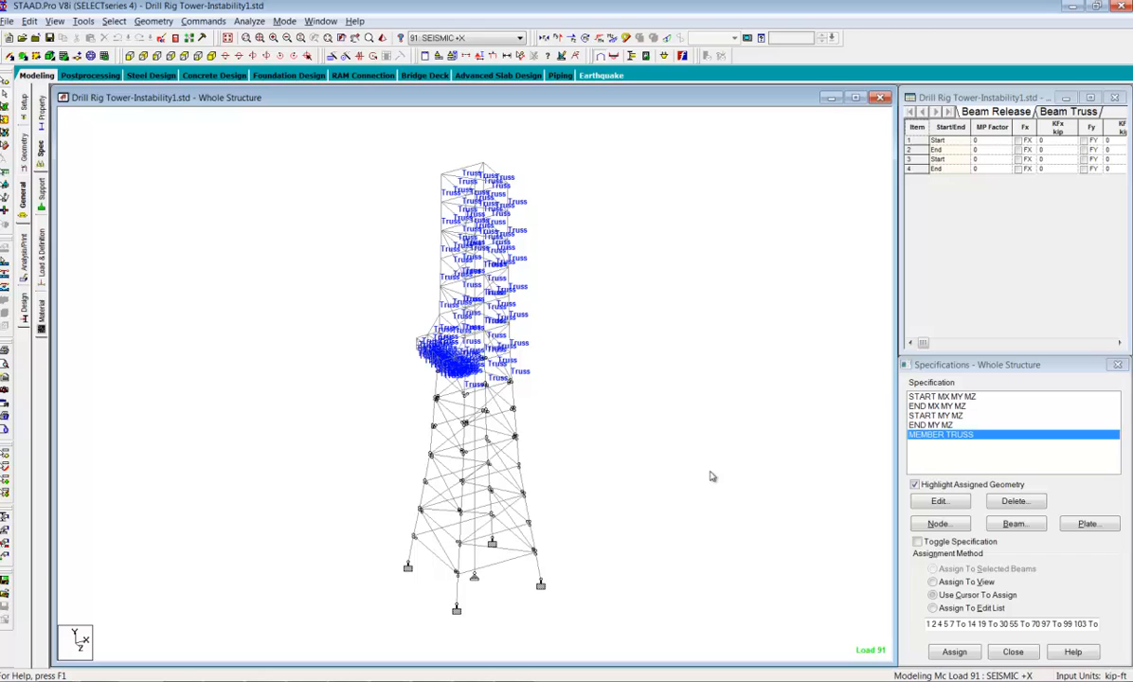
Open the model file Drill Rig Tower-Instability2.std from the Instability folder
left_click(9, 20)
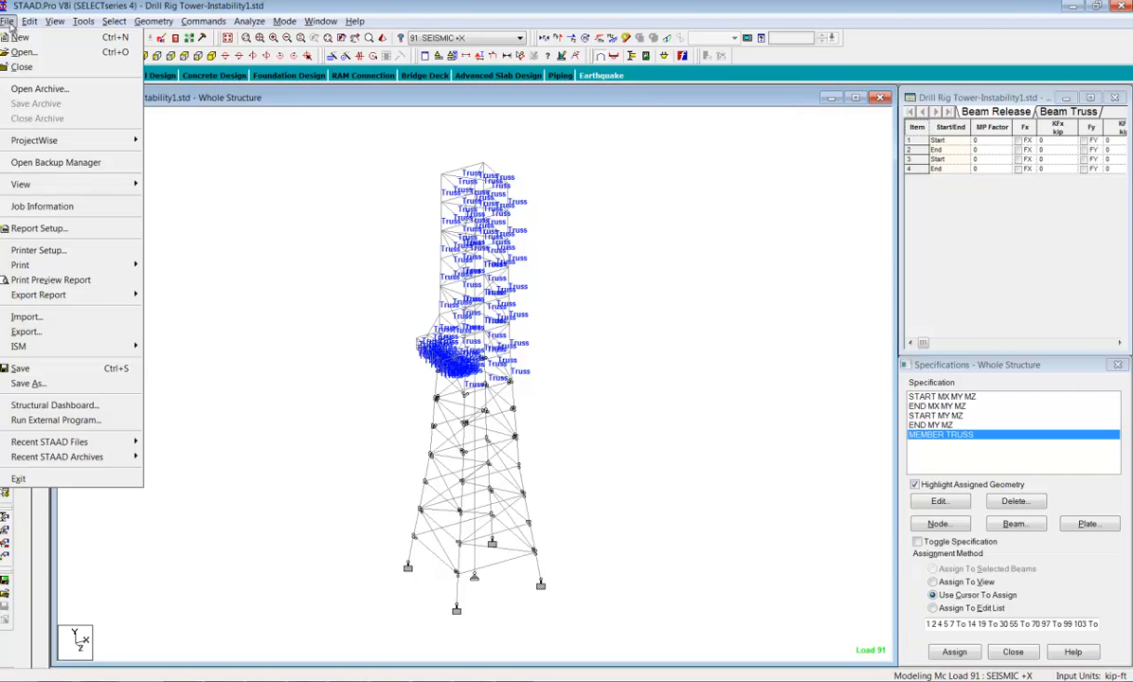
left_click(24, 52)
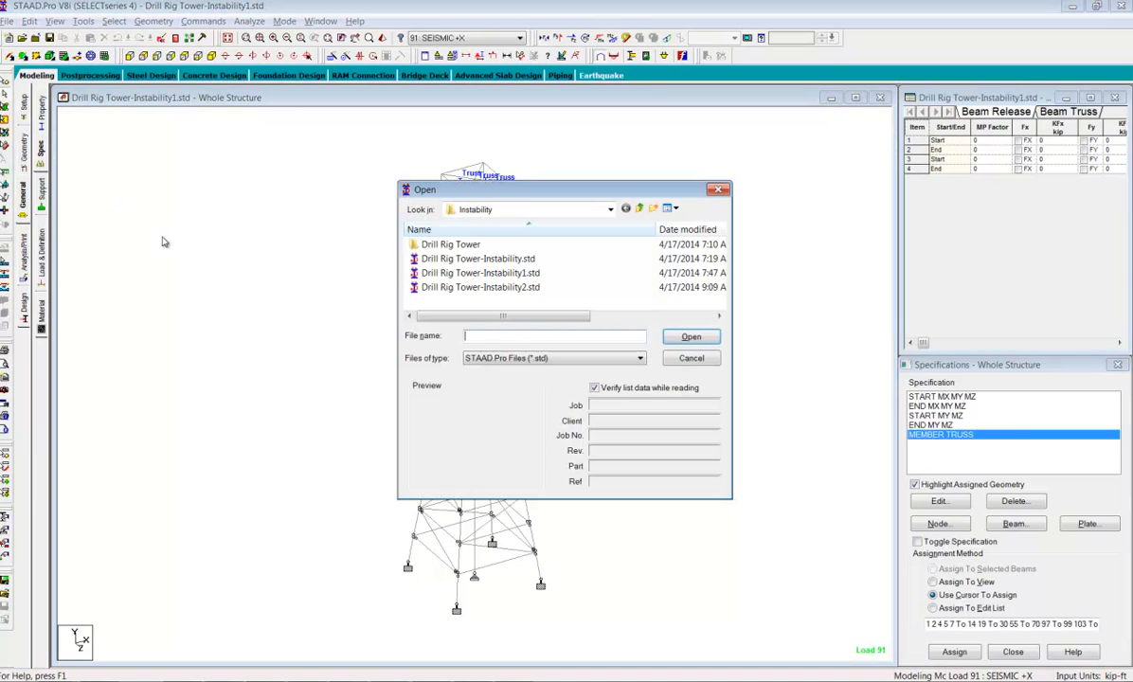
left_click(503, 287)
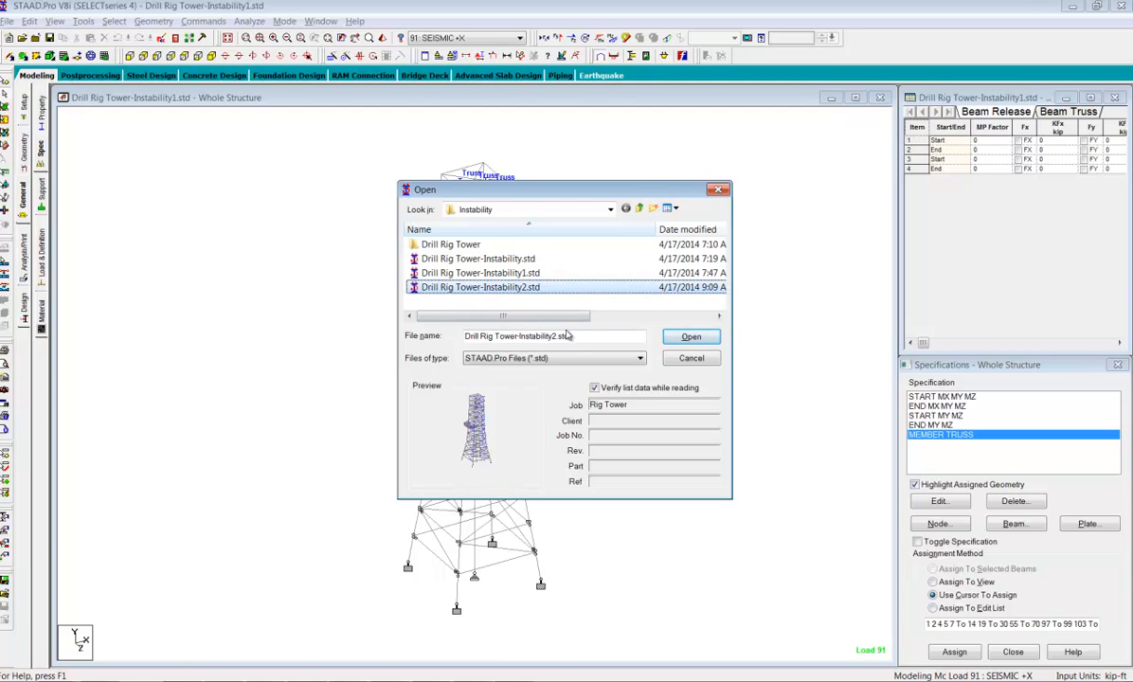
left_click(691, 338)
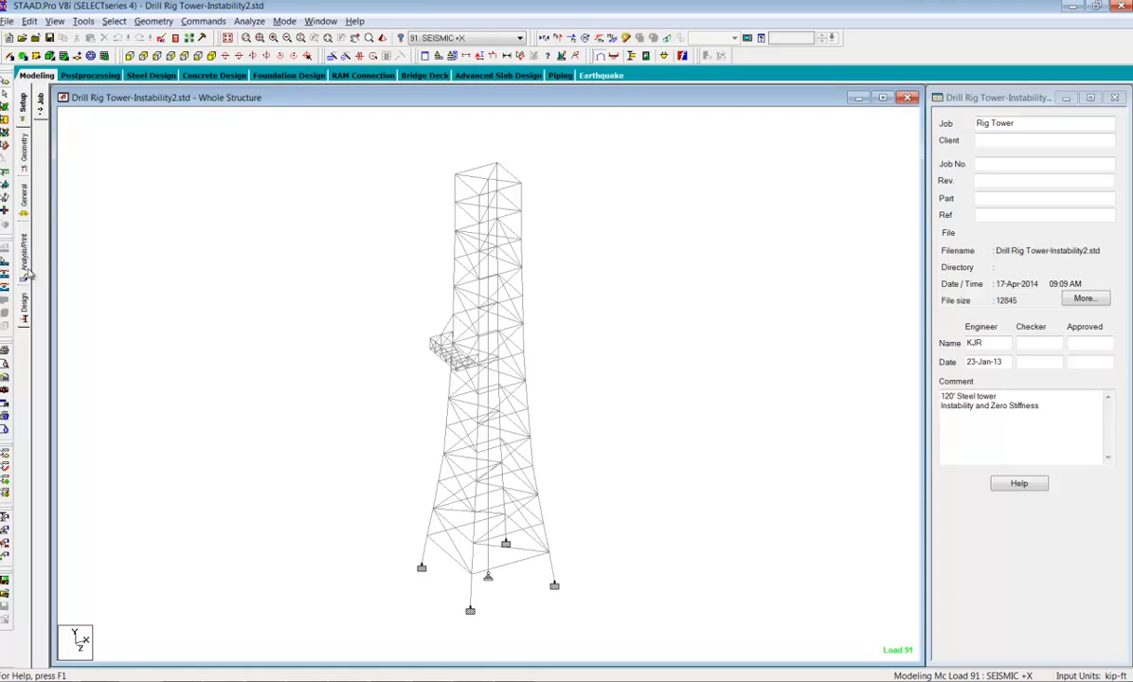
Display the model's member specifications, highlight the members assigned MEMBER TRUSS and clear the selection after viewing them
left_click(24, 202)
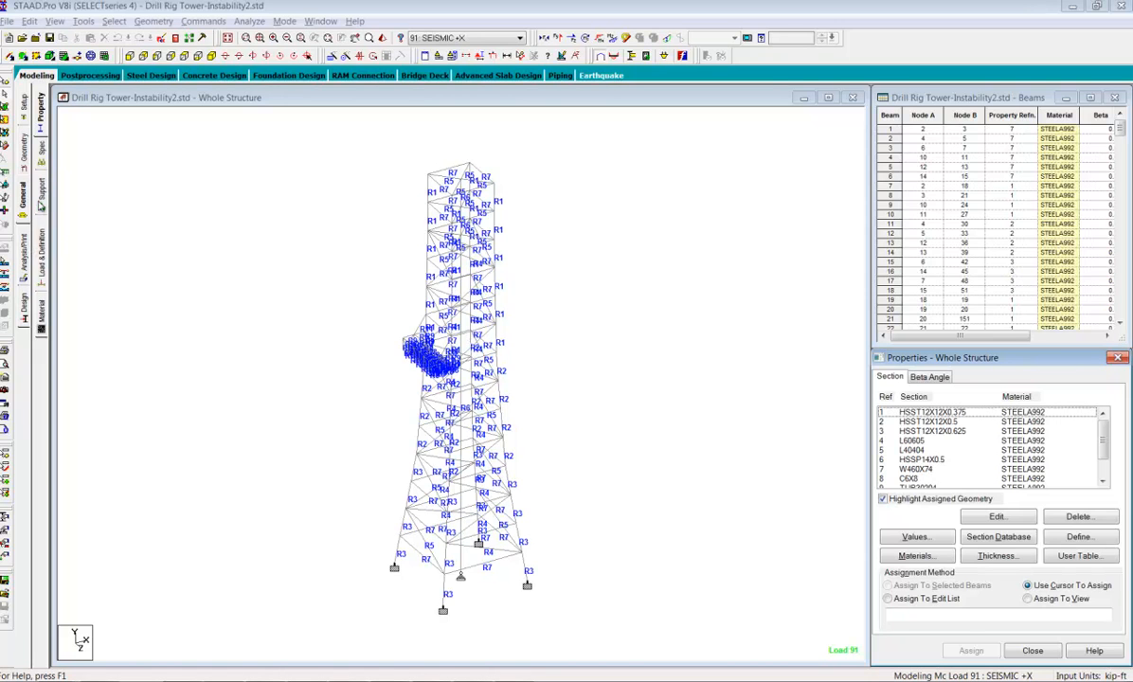
left_click(39, 152)
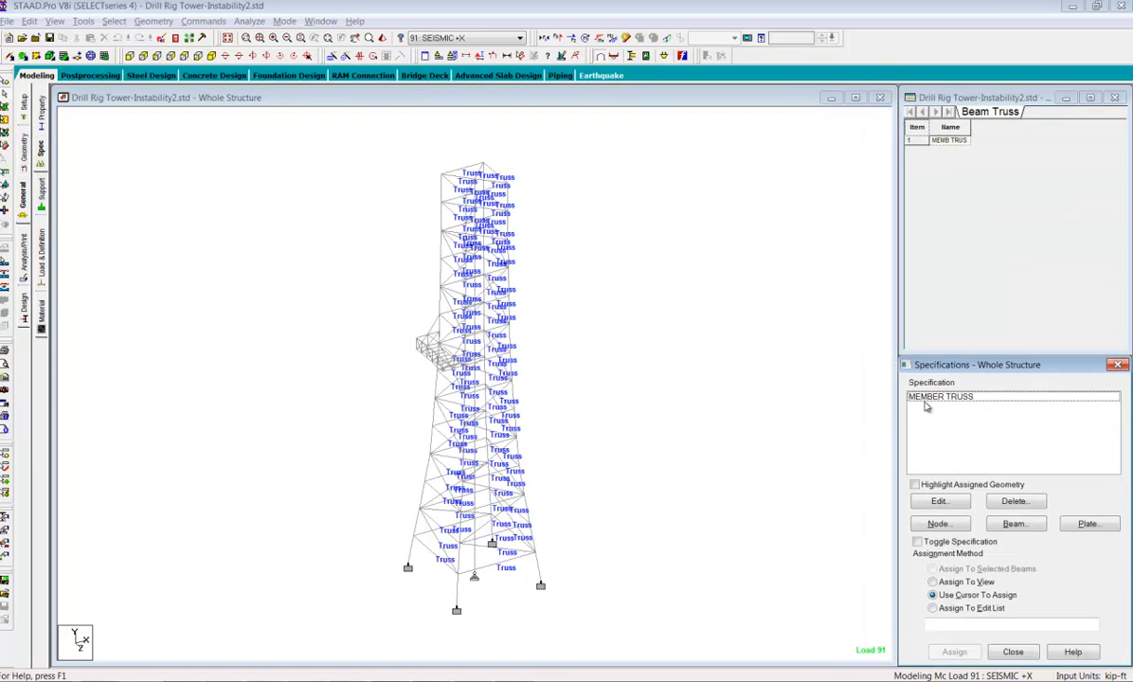
left_click(924, 397)
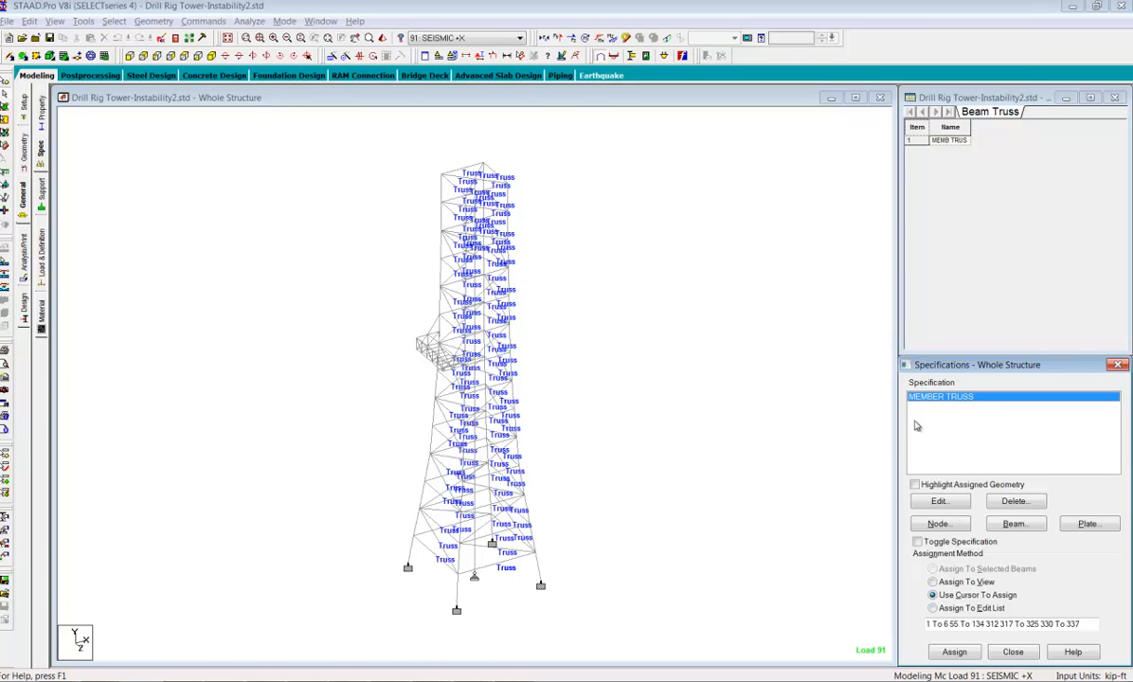
left_click(917, 485)
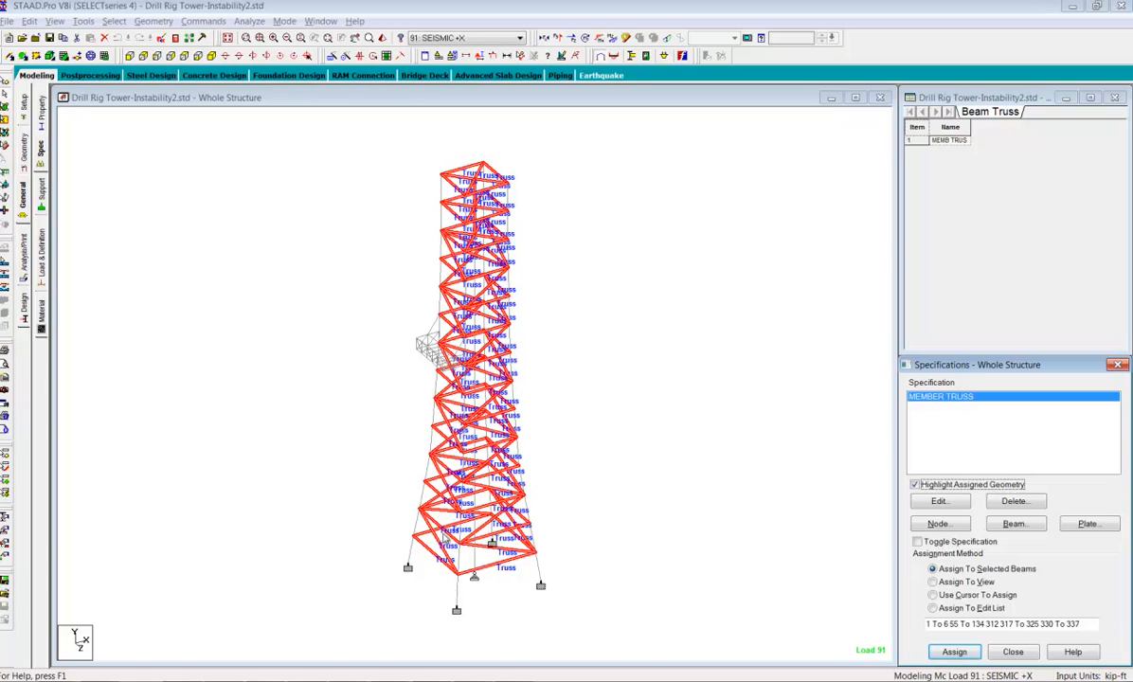
left_click(752, 361)
Run the analysis of the Instability2 model and stay in modeling mode when it completes
left_click(252, 23)
left_click(284, 36)
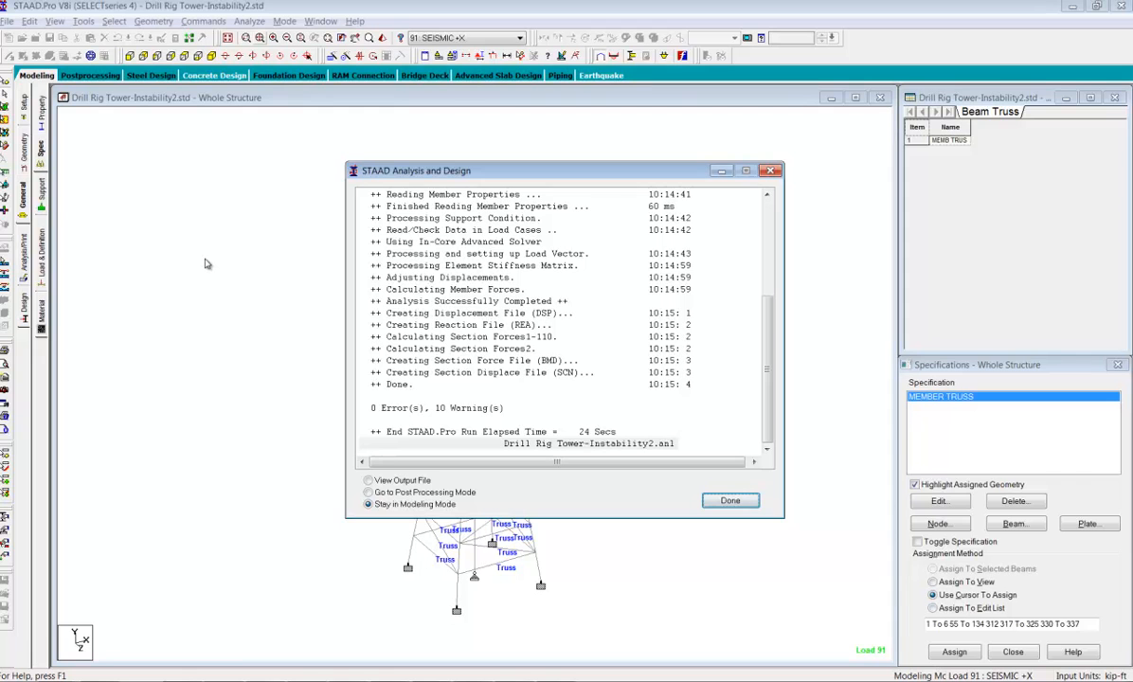
left_click(730, 500)
Open the analysis output, examine the joint 1 instability warning with the warning list widened, and close the output viewer
left_click(176, 39)
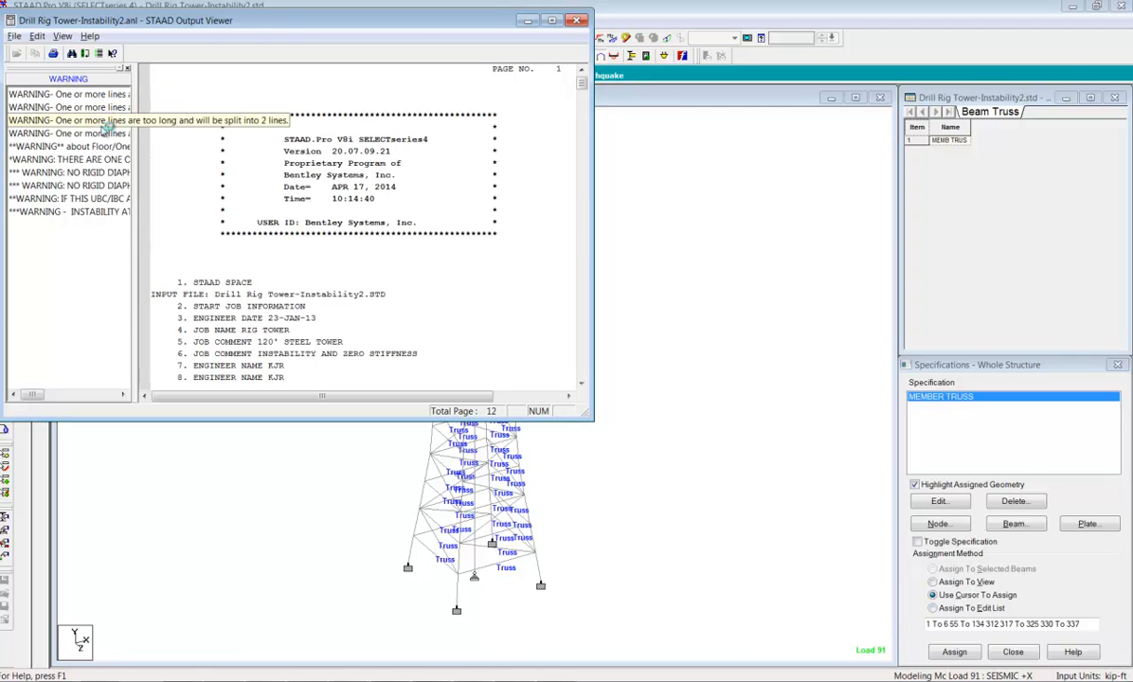
left_click_drag(137, 196, 254, 224)
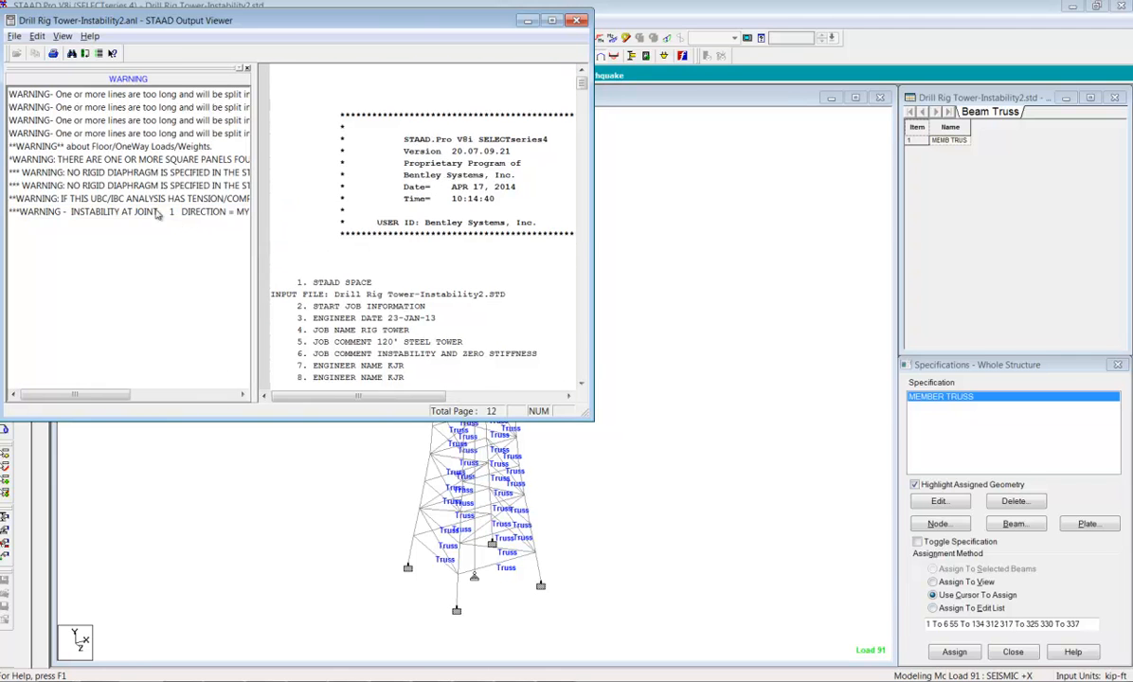
left_click(123, 212)
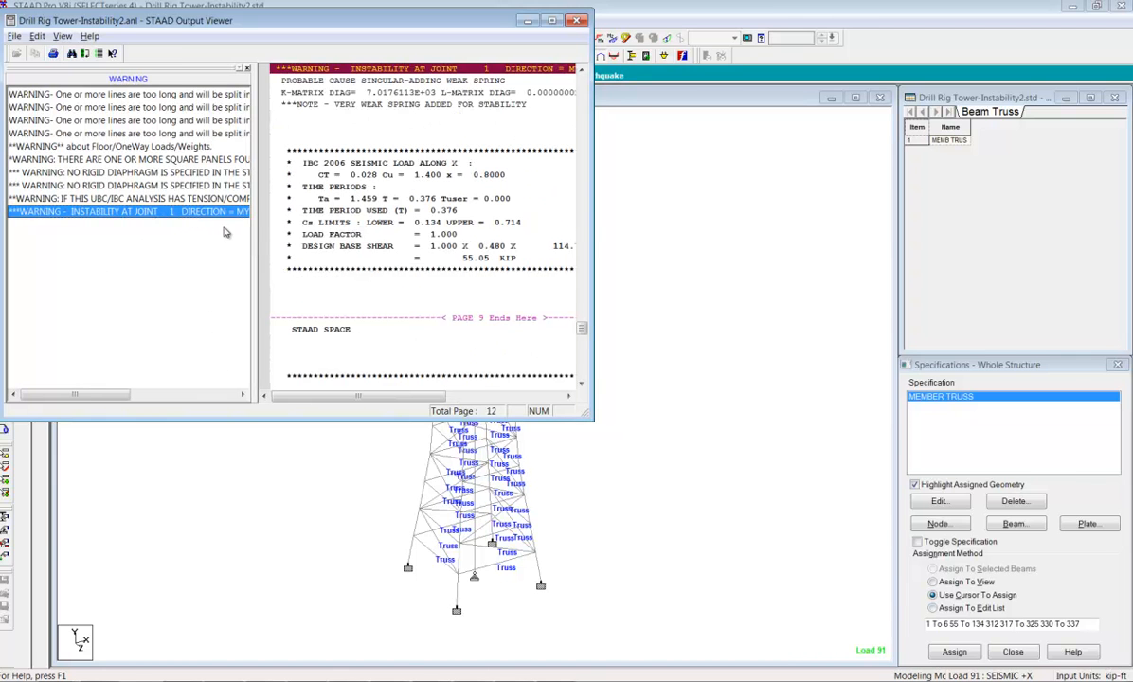
left_click_drag(252, 218, 294, 240)
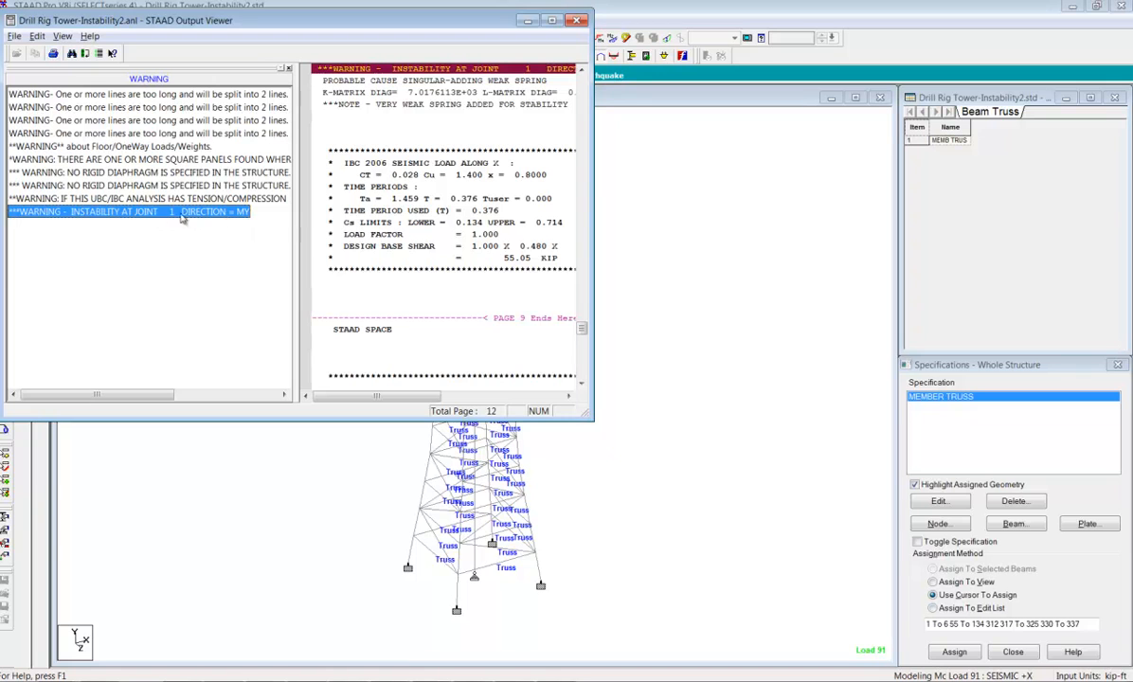
left_click(577, 21)
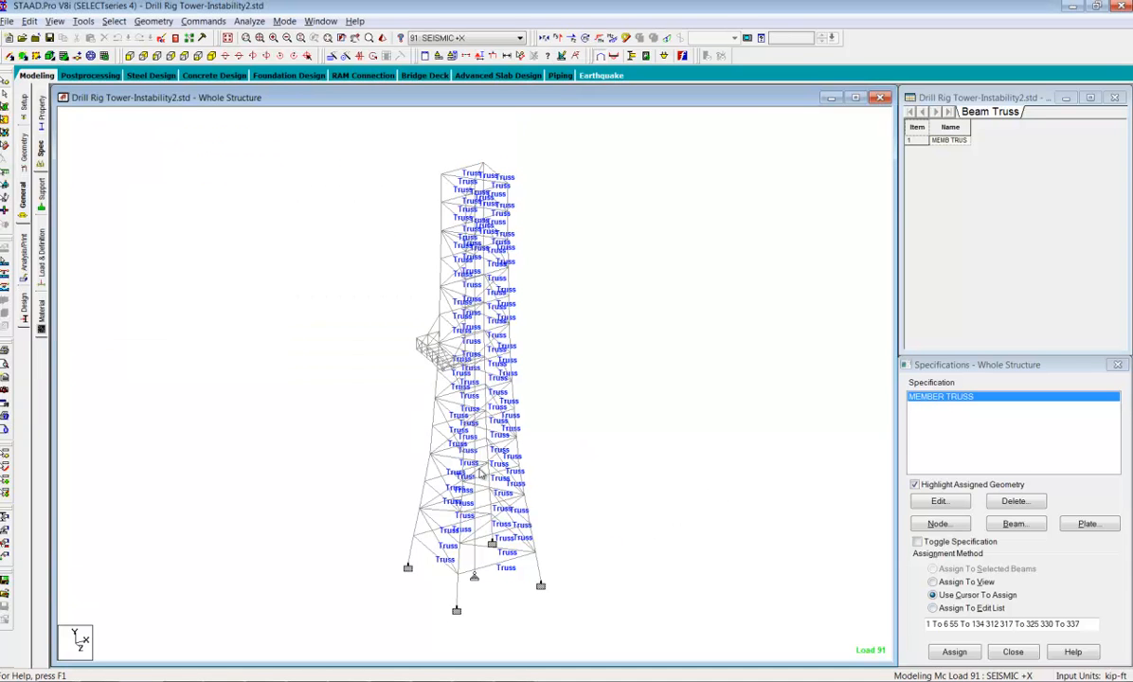